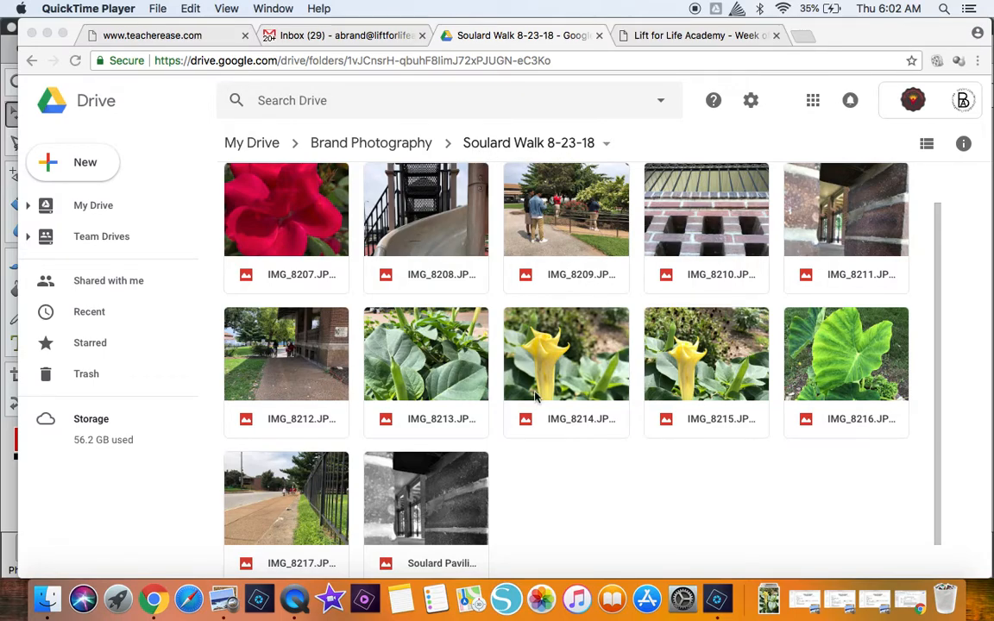
Download the yellow flower photo IMG_8214.JPG from the Drive folder and open it in Photoshop Elements Editor.
{"action": "double_click", "coordinate": [555, 377]}
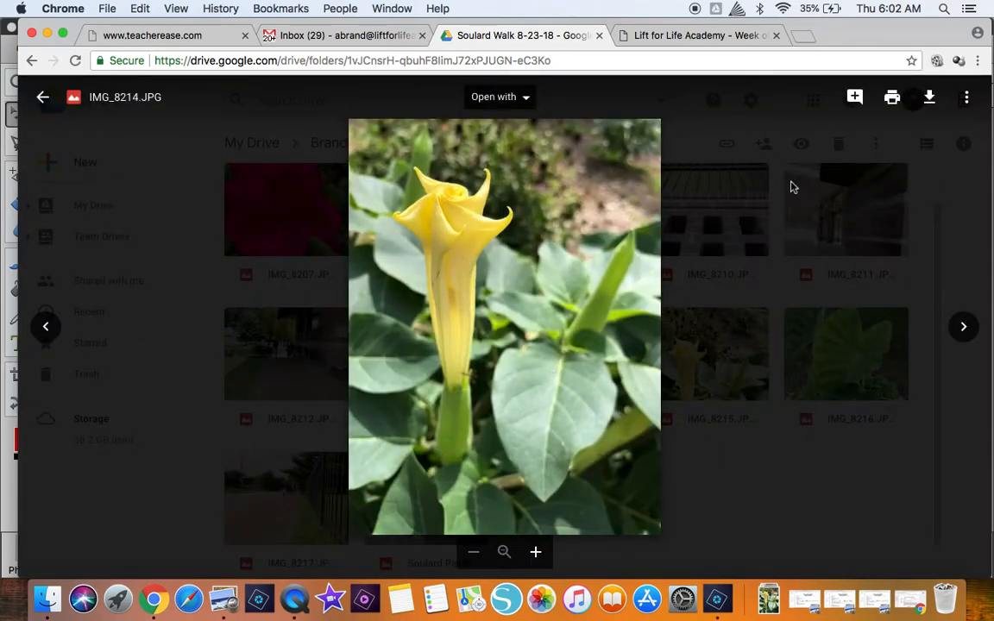
{"action": "left_click", "coordinate": [930, 100]}
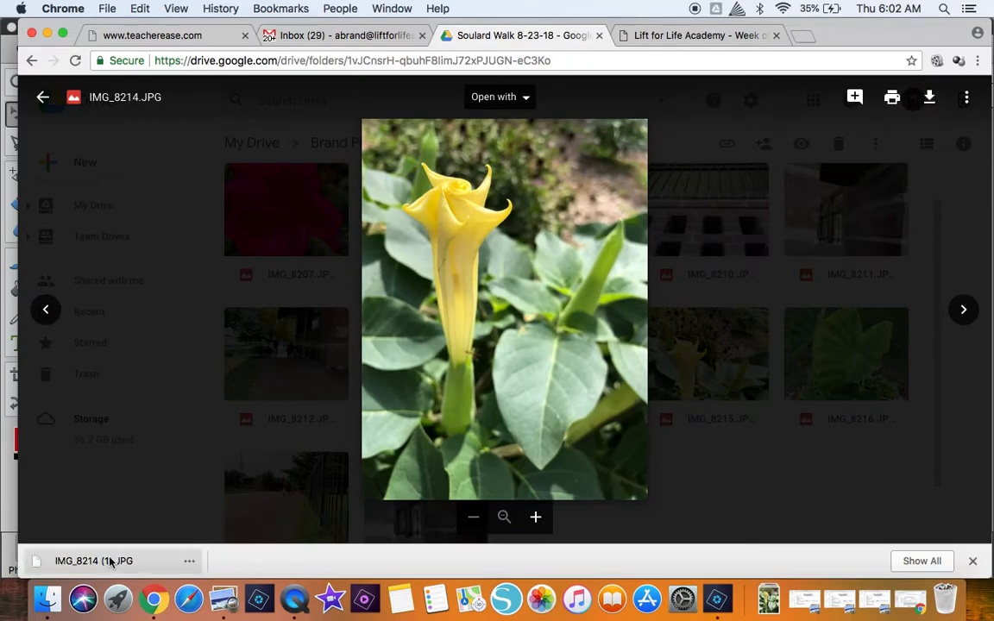
{"action": "left_click_drag", "start_coordinate": [78, 561], "coordinate": [718, 603]}
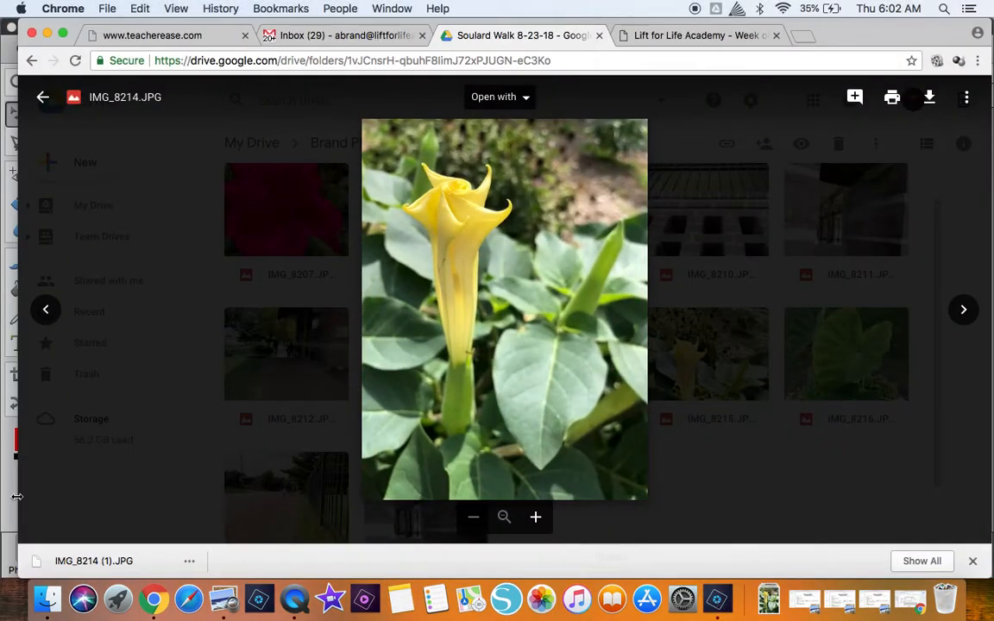
{"action": "left_click_drag", "start_coordinate": [79, 563], "coordinate": [719, 604]}
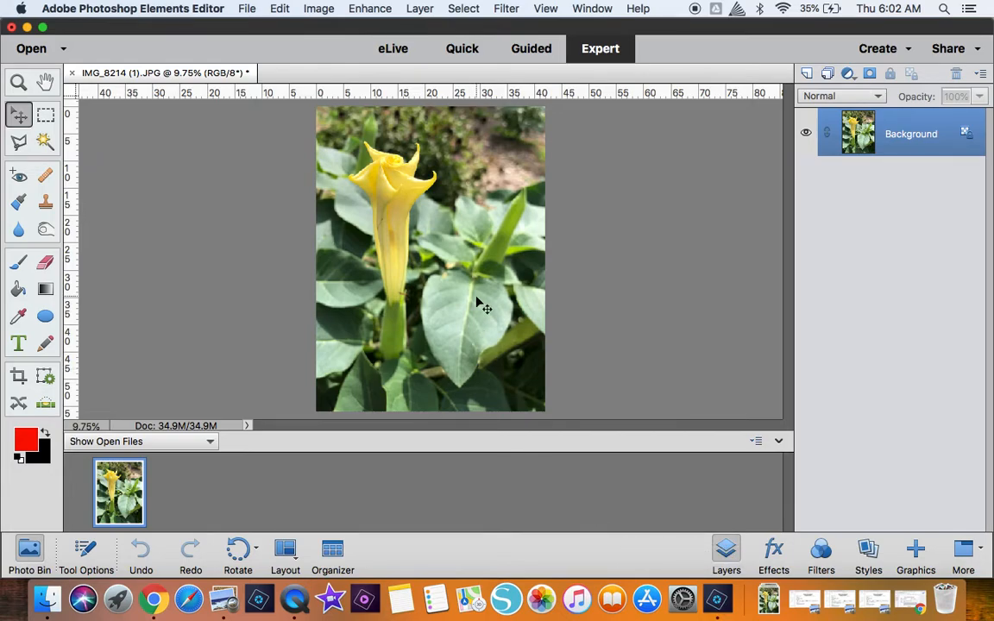
Turn the photo grayscale with Hue/Saturation, using Colorize and a saturation of 0.
{"action": "left_click", "coordinate": [374, 9]}
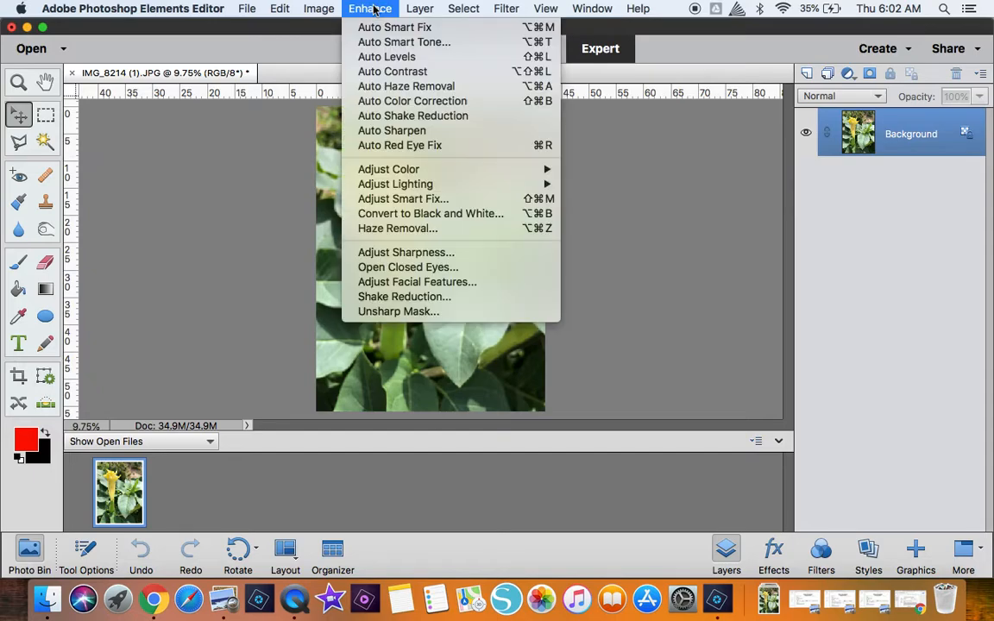
{"action": "mouse_move", "coordinate": [407, 171]}
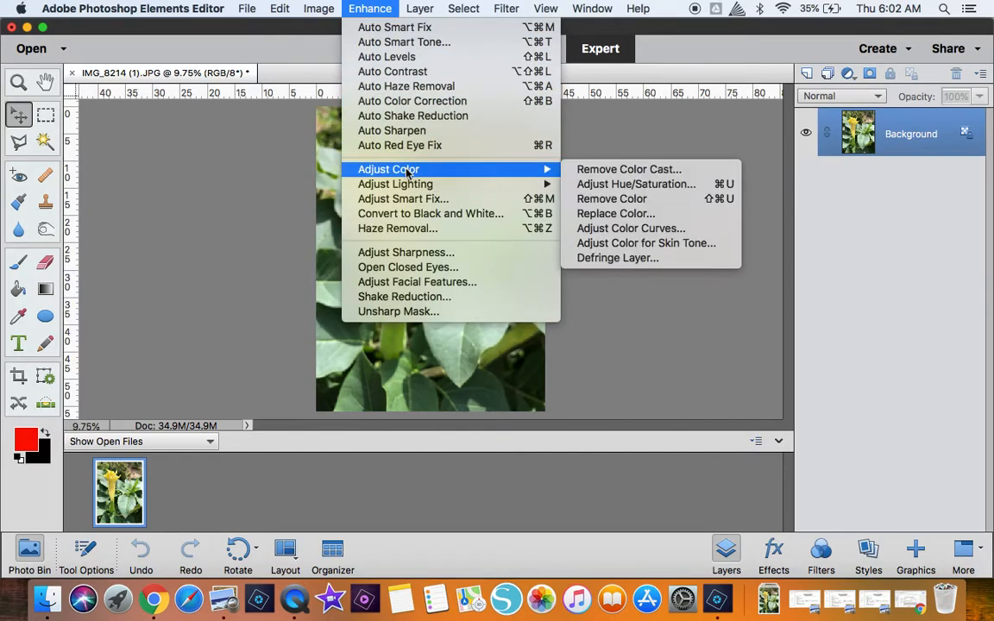
{"action": "left_click", "coordinate": [634, 185]}
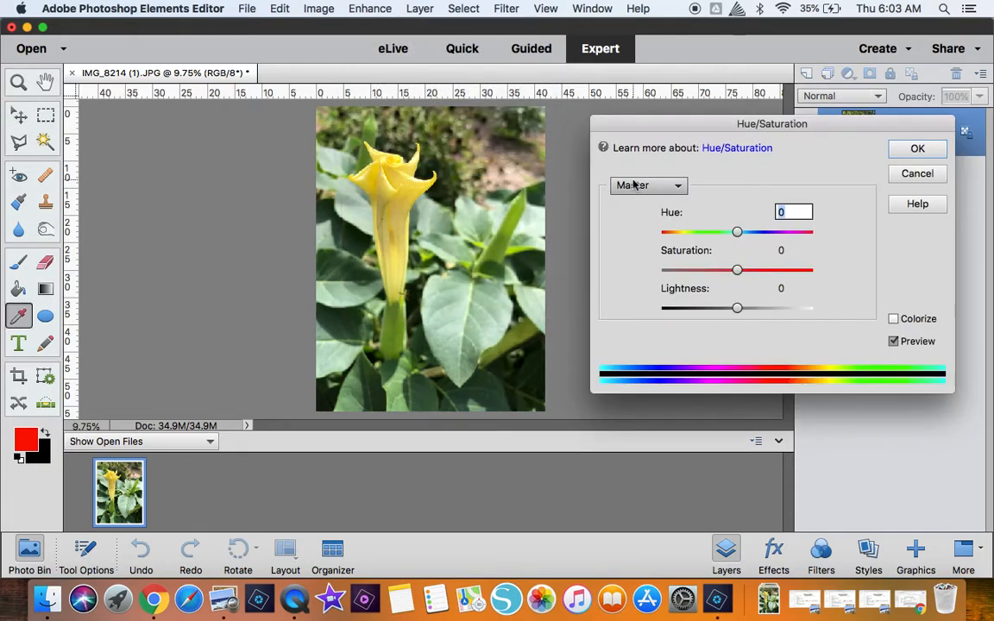
{"action": "left_click", "coordinate": [894, 319]}
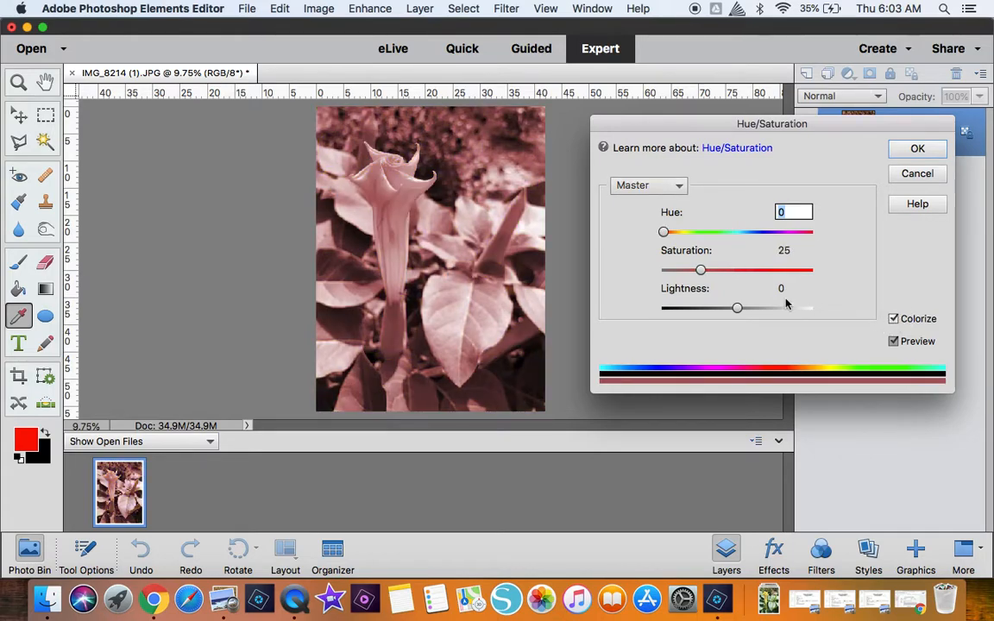
{"action": "left_click", "coordinate": [699, 271]}
{"action": "left_click_drag", "start_coordinate": [699, 271], "coordinate": [643, 271]}
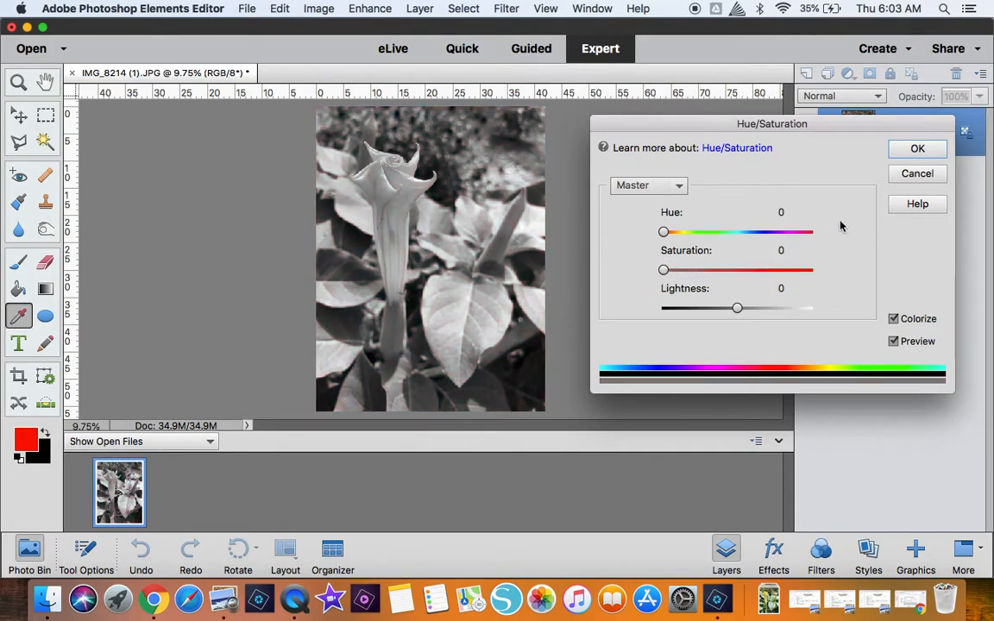
{"action": "left_click", "coordinate": [917, 149]}
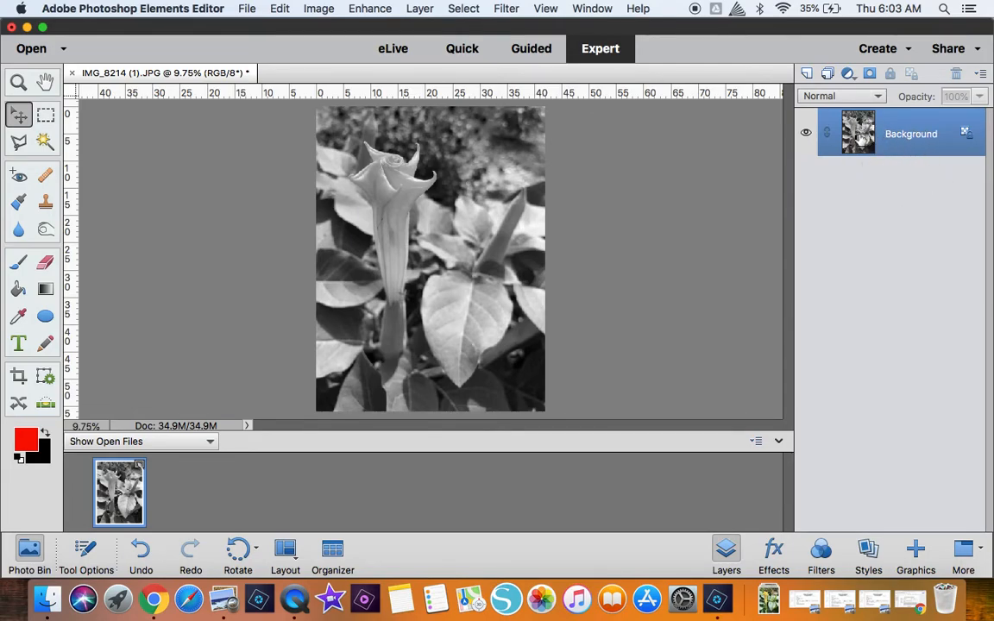
Convert the locked background into a regular layer with the default name and settings.
{"action": "double_click", "coordinate": [907, 140]}
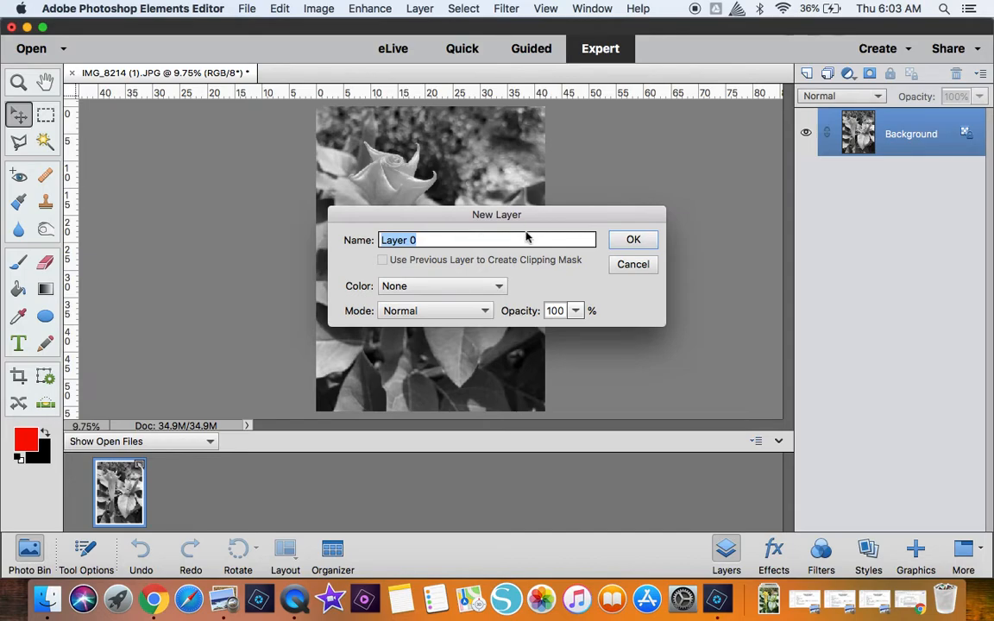
{"action": "left_click", "coordinate": [630, 245]}
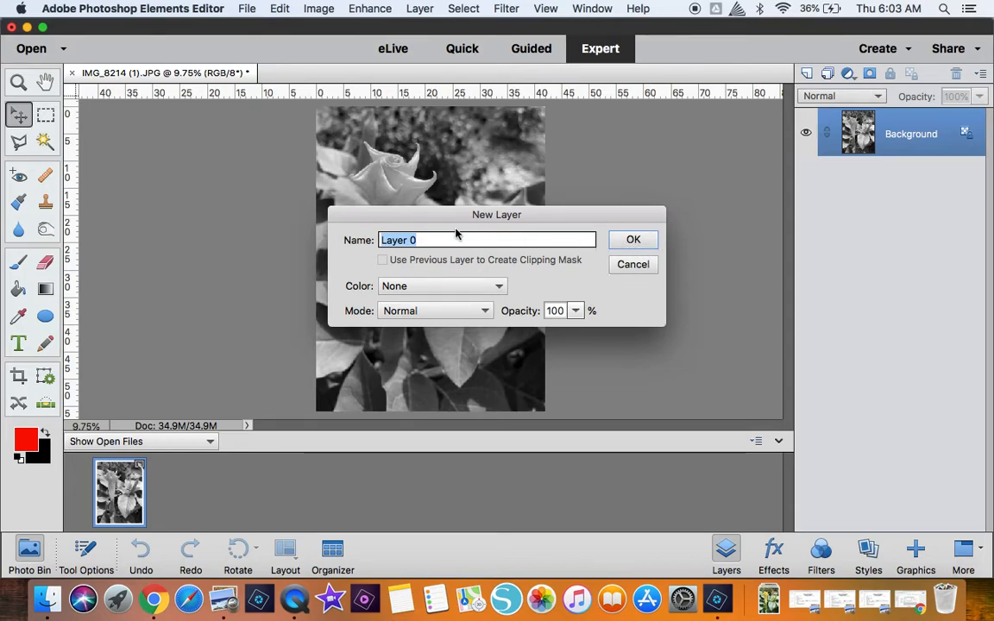
{"action": "left_click", "coordinate": [633, 240]}
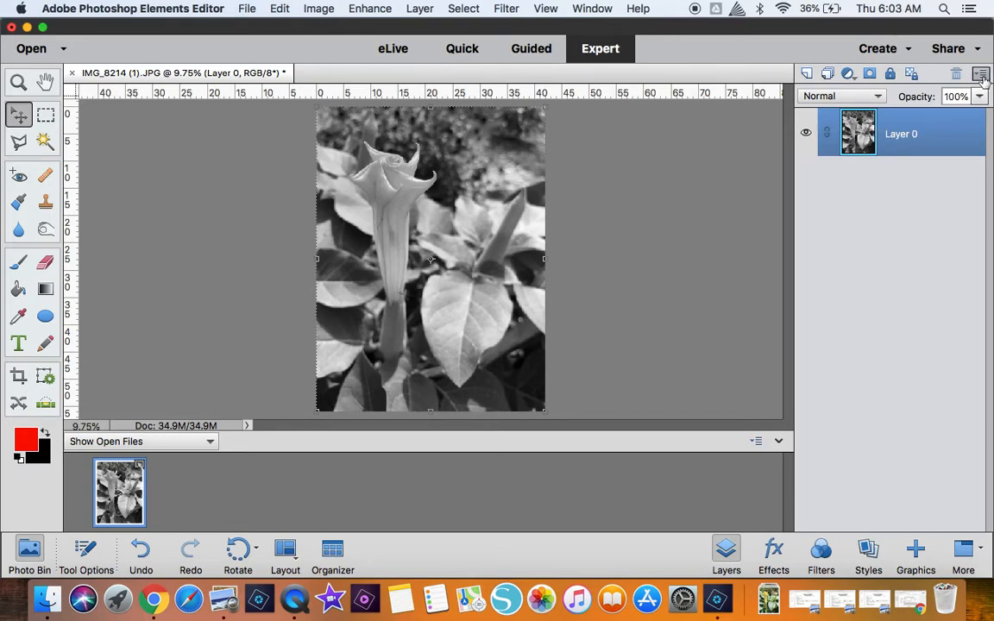
Duplicate the photo layer under the default name and set the copy's blend mode to Screen.
{"action": "left_click", "coordinate": [981, 74]}
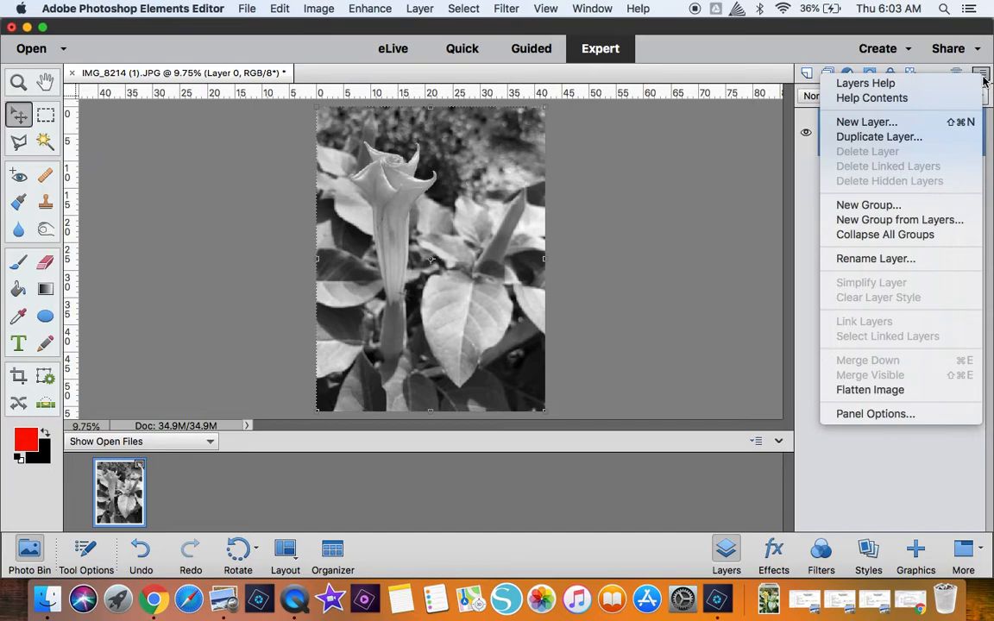
{"action": "left_click", "coordinate": [906, 138]}
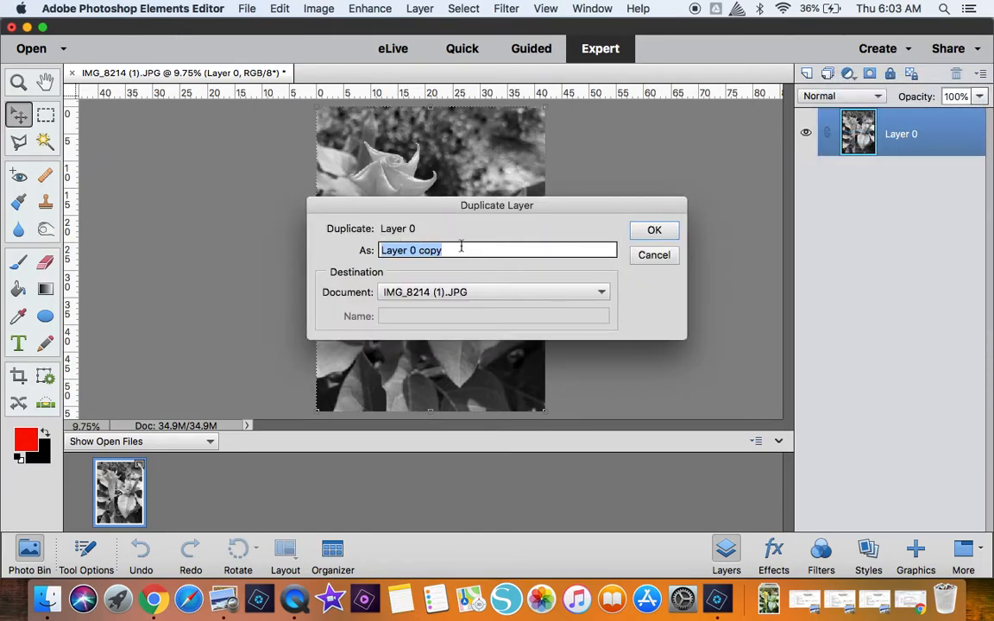
{"action": "left_click", "coordinate": [647, 231]}
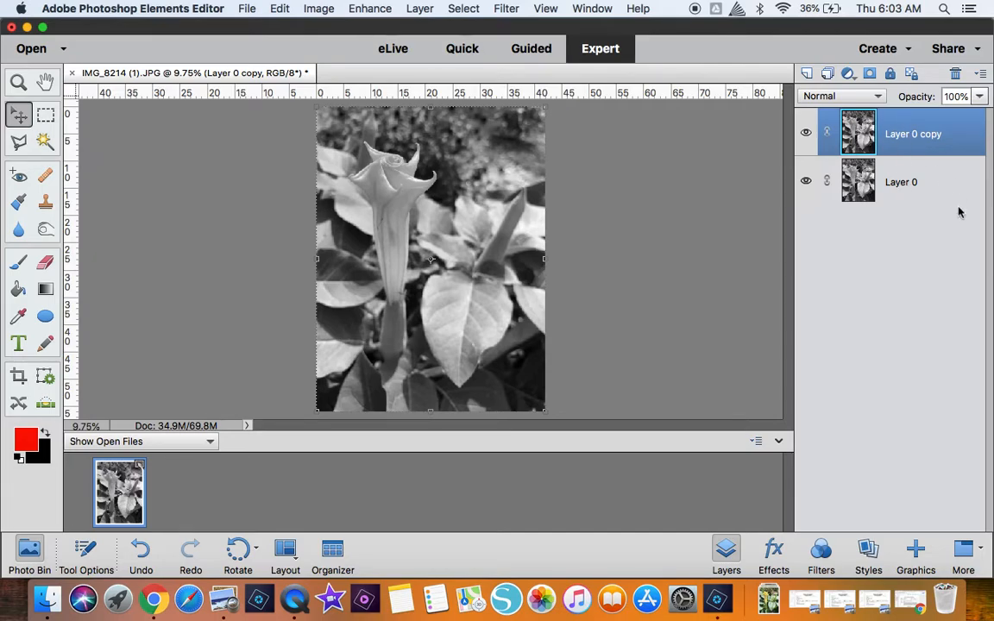
{"action": "left_click", "coordinate": [878, 100]}
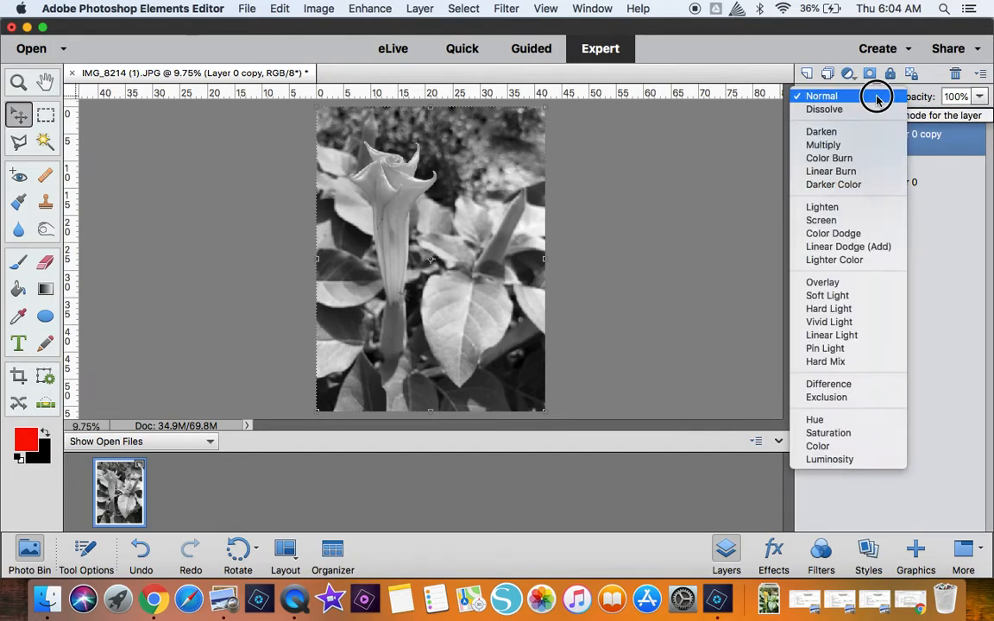
{"action": "left_click", "coordinate": [839, 220]}
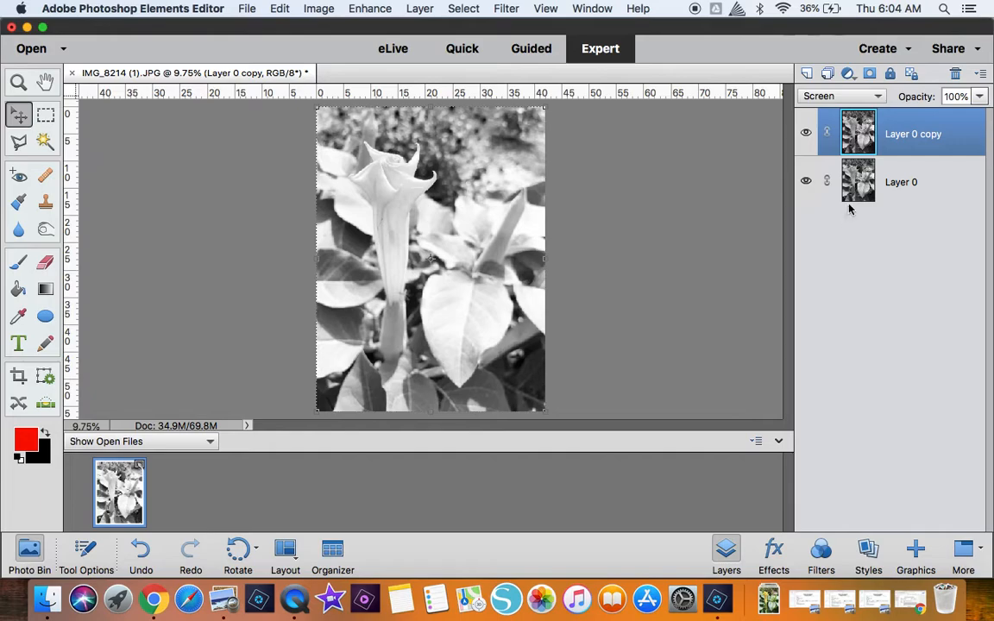
Apply Levels to the lower photo layer with the Red channel's highlight output level set to 0.
{"action": "left_click", "coordinate": [903, 187]}
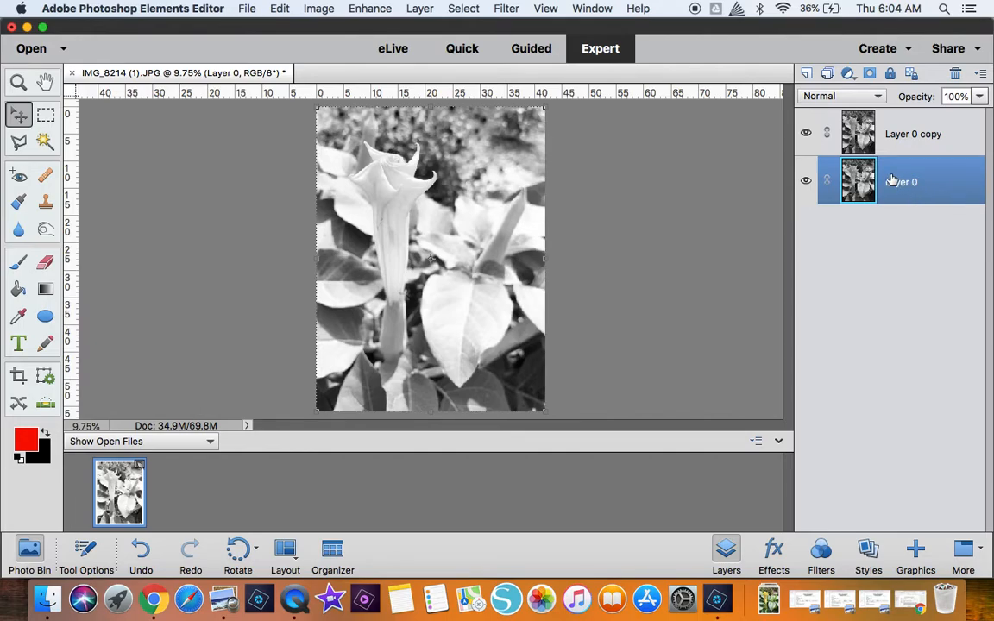
{"action": "left_click", "coordinate": [369, 8]}
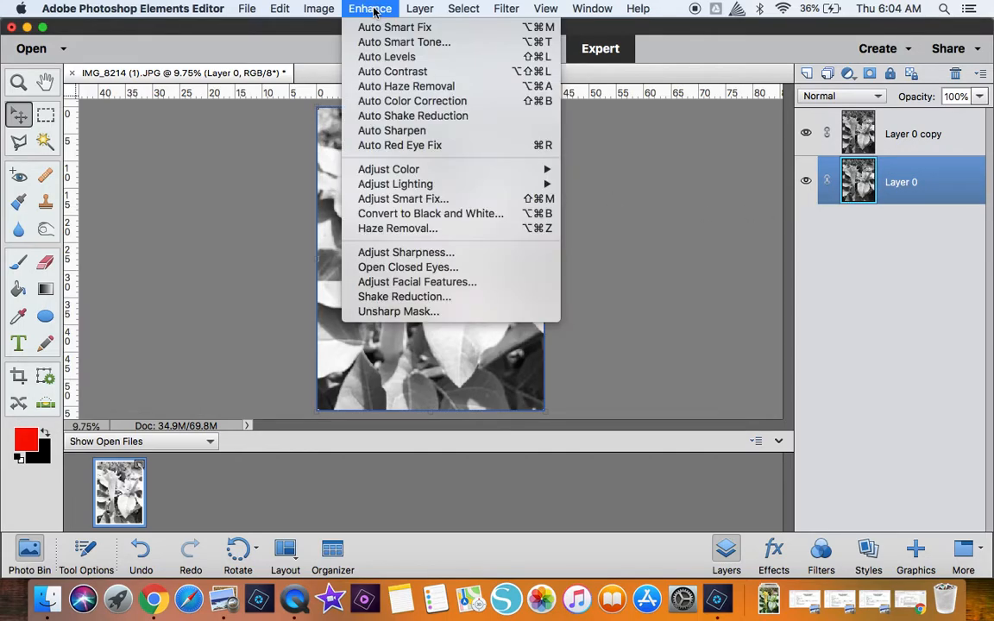
{"action": "mouse_move", "coordinate": [388, 182]}
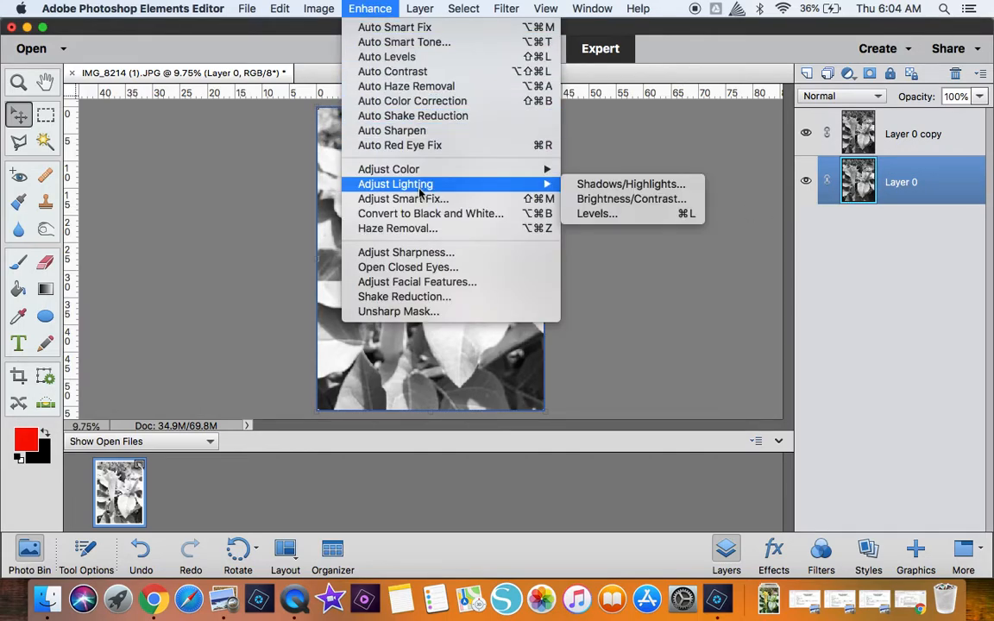
{"action": "left_click", "coordinate": [595, 213]}
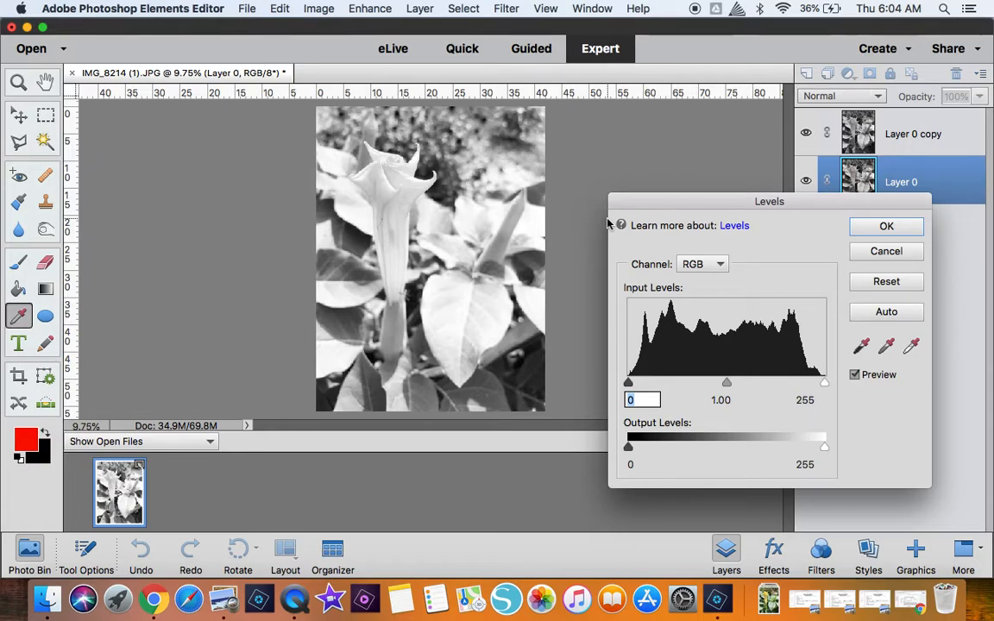
{"action": "left_click", "coordinate": [719, 267]}
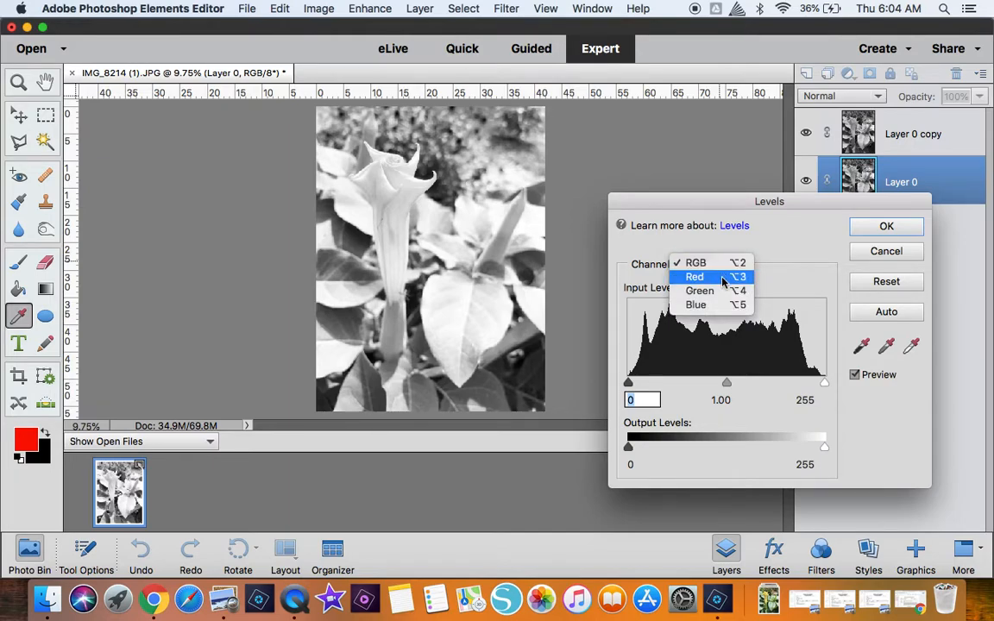
{"action": "left_click", "coordinate": [723, 279]}
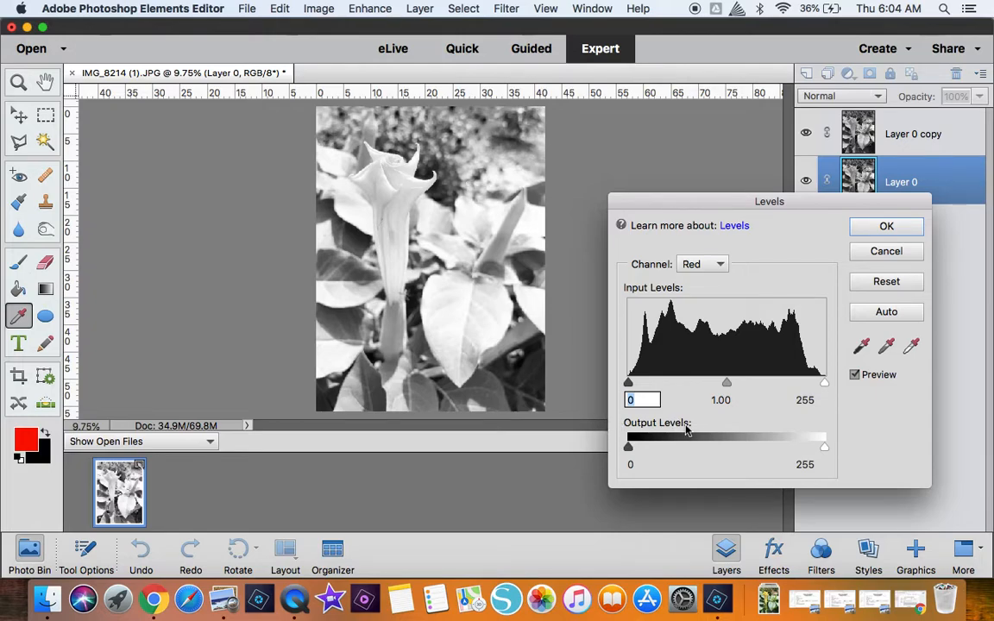
{"action": "left_click", "coordinate": [803, 465]}
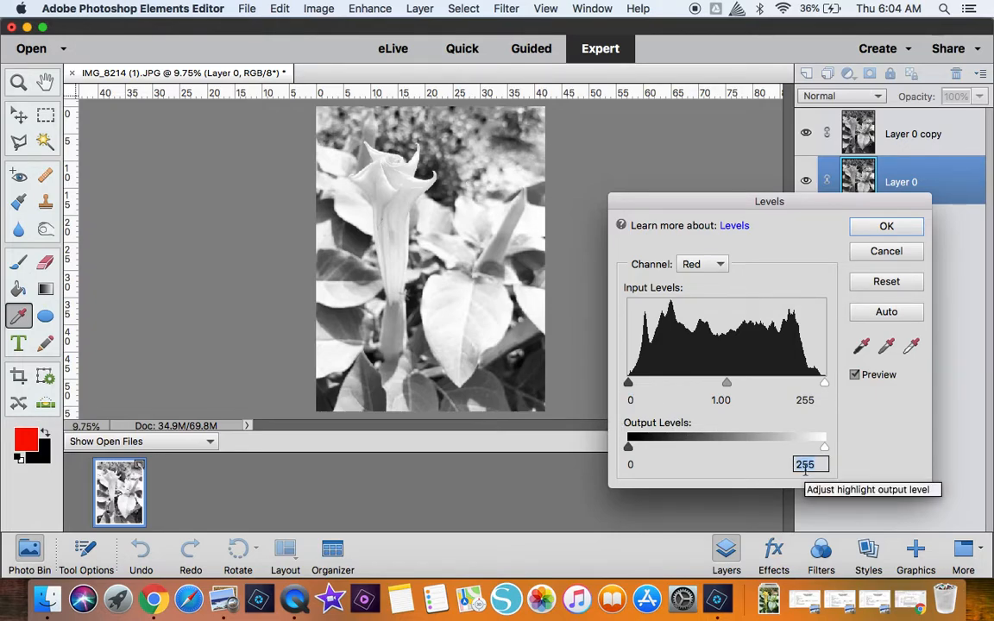
{"action": "type", "text": "0"}
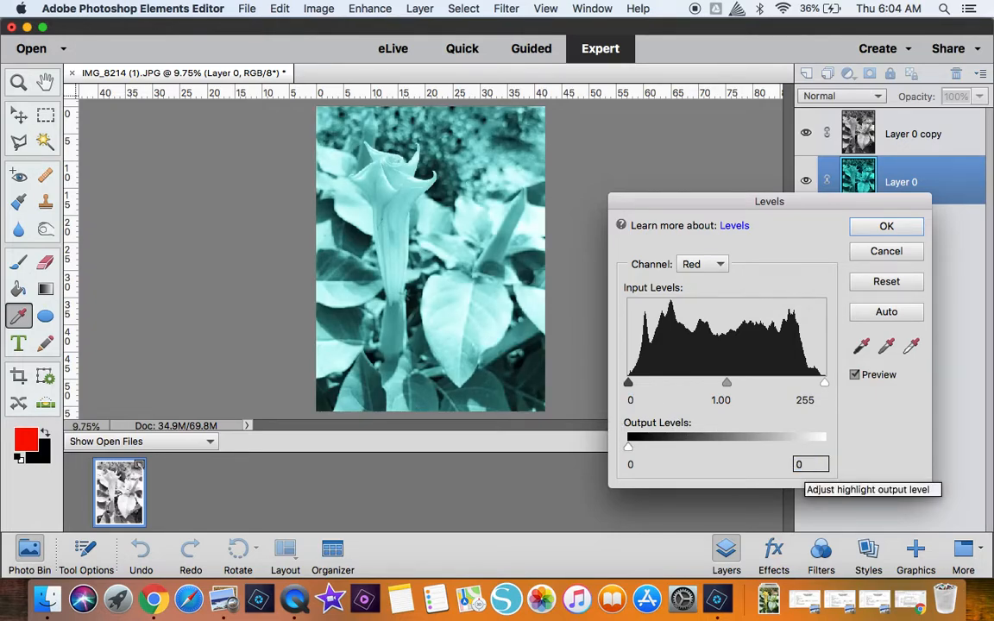
{"action": "left_click", "coordinate": [886, 227]}
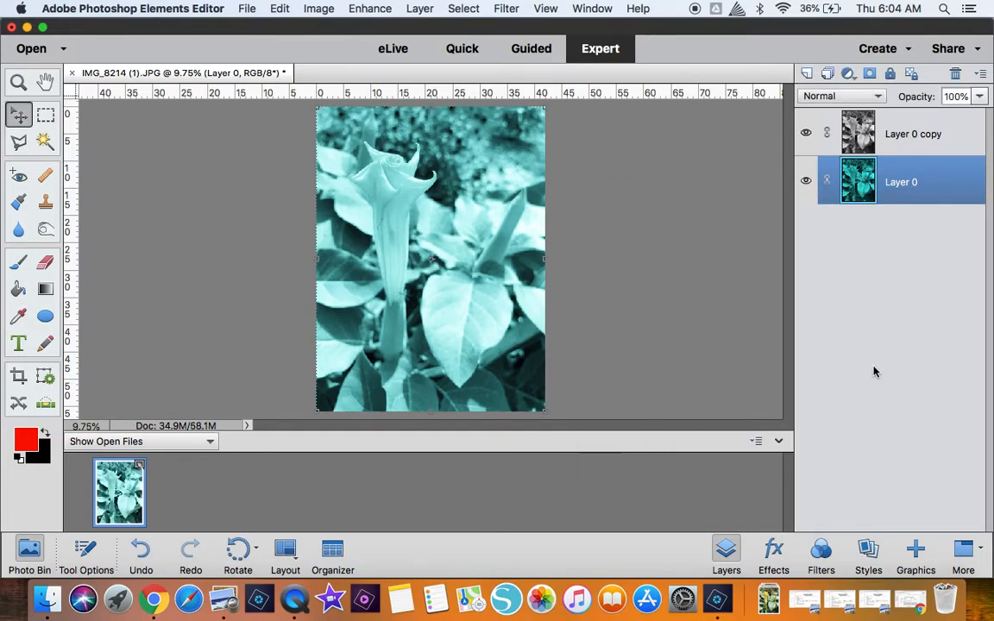
Apply Levels to the Layer 0 copy with the Green channel's highlight output level set to 0.
{"action": "left_click", "coordinate": [939, 135]}
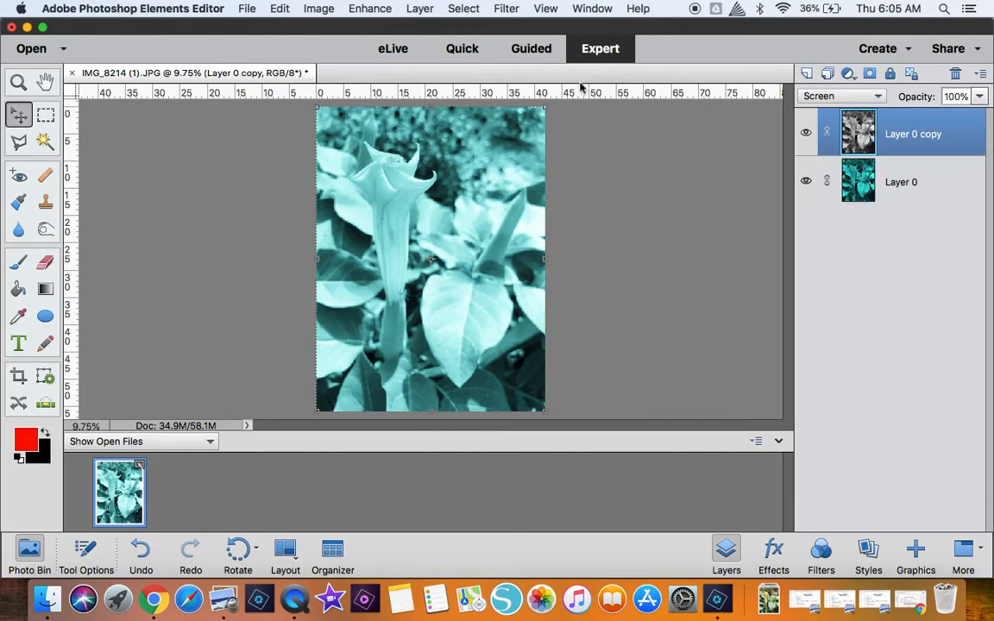
{"action": "left_click", "coordinate": [373, 8]}
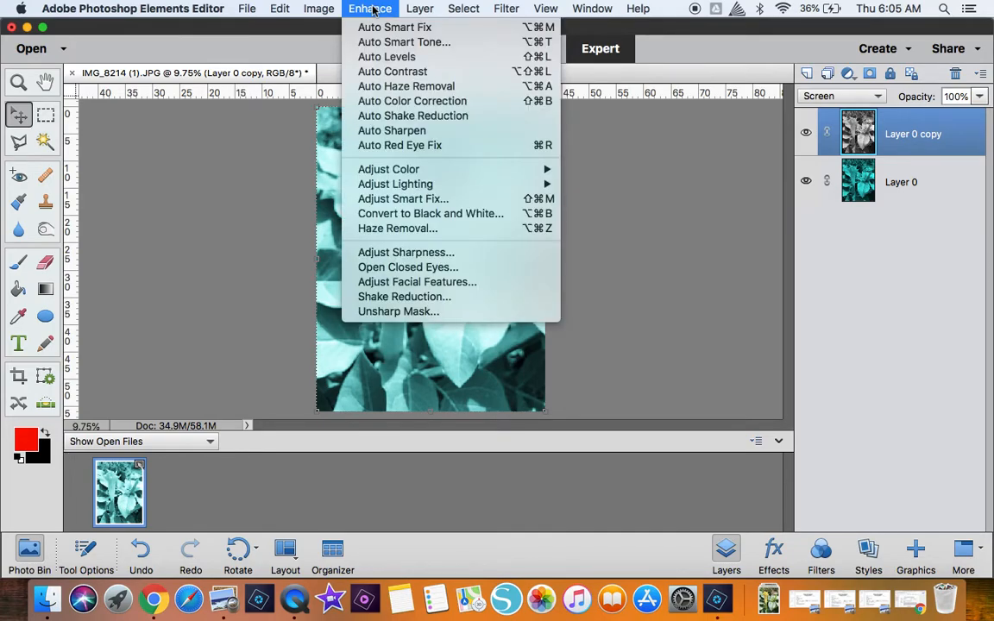
{"action": "mouse_move", "coordinate": [421, 172]}
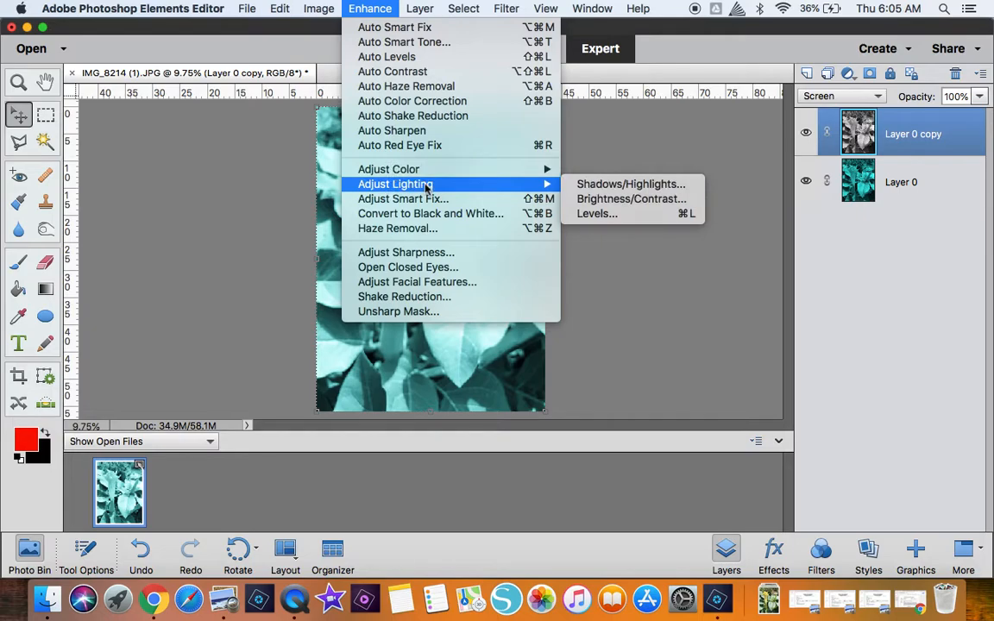
{"action": "left_click", "coordinate": [591, 212]}
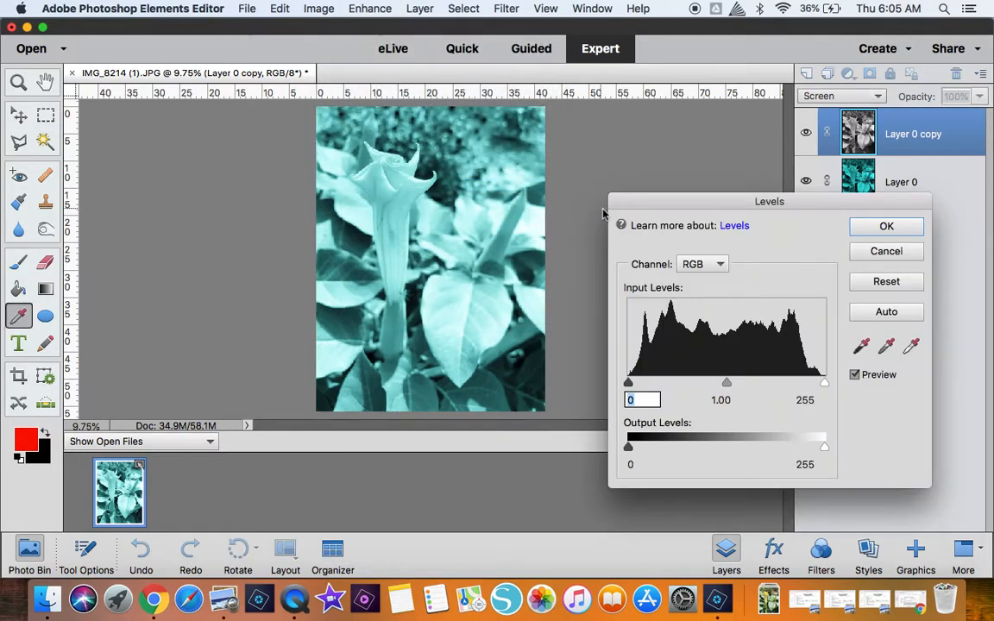
{"action": "left_click", "coordinate": [715, 267]}
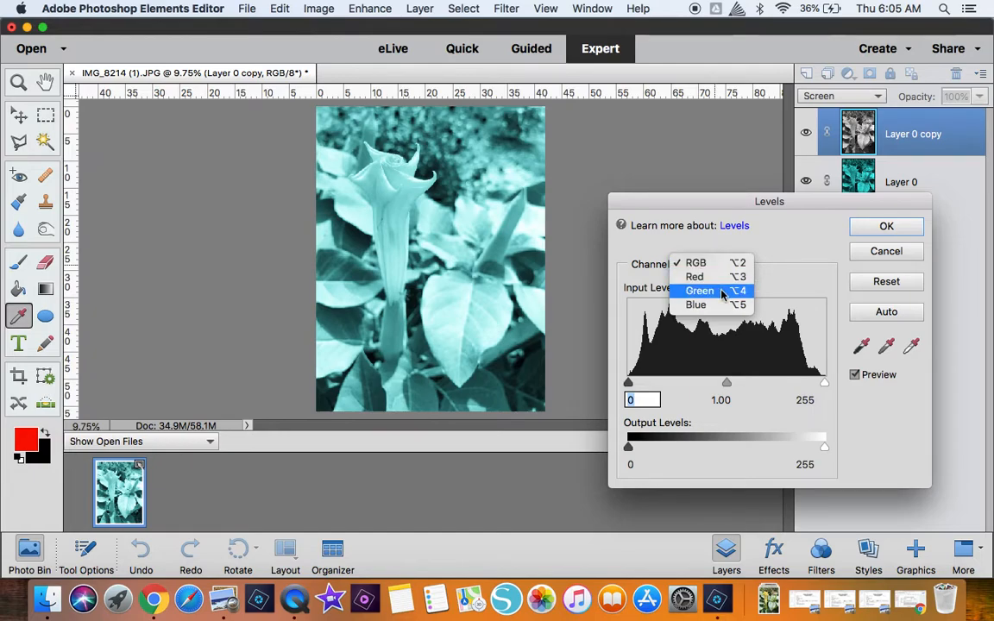
{"action": "left_click", "coordinate": [721, 295]}
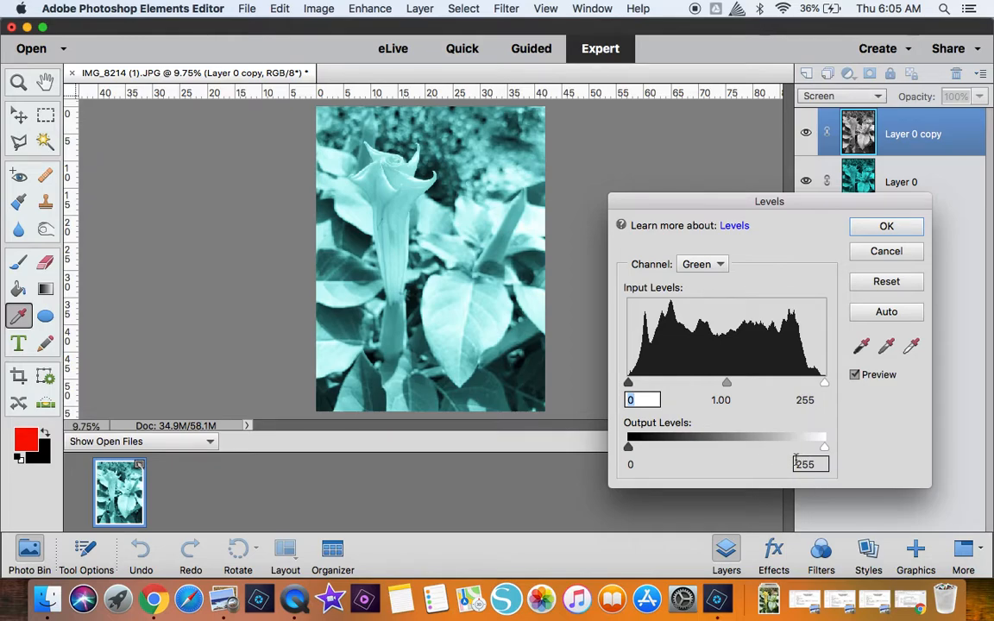
{"action": "left_click", "coordinate": [805, 466]}
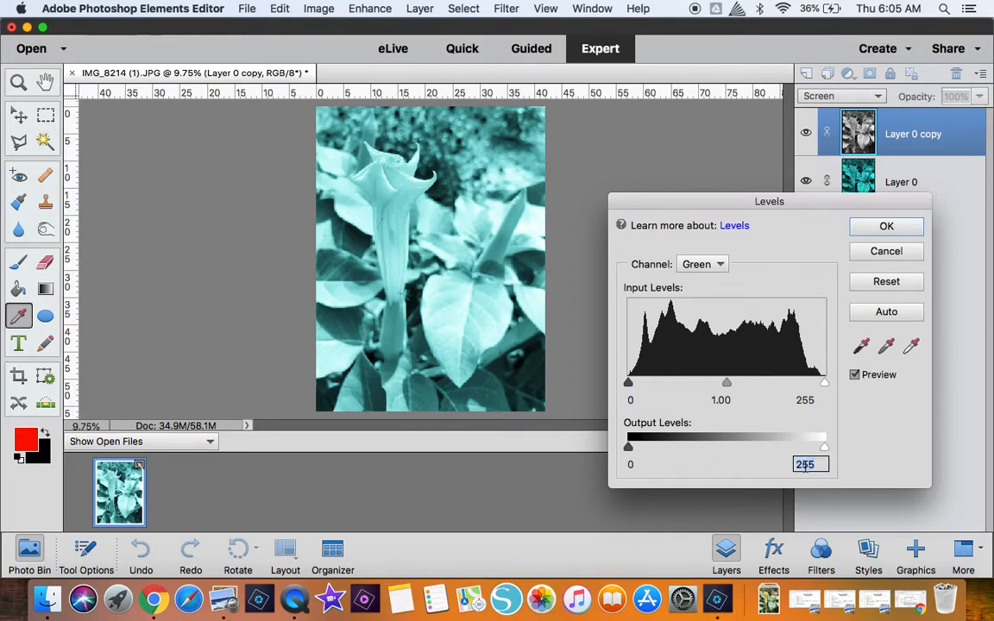
{"action": "type", "text": "0"}
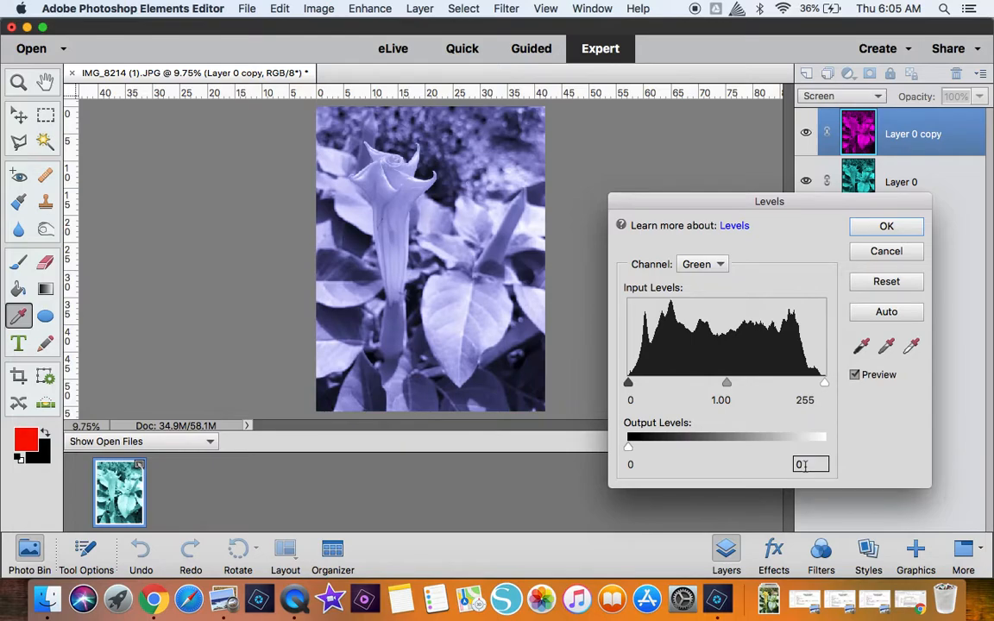
{"action": "left_click", "coordinate": [886, 227]}
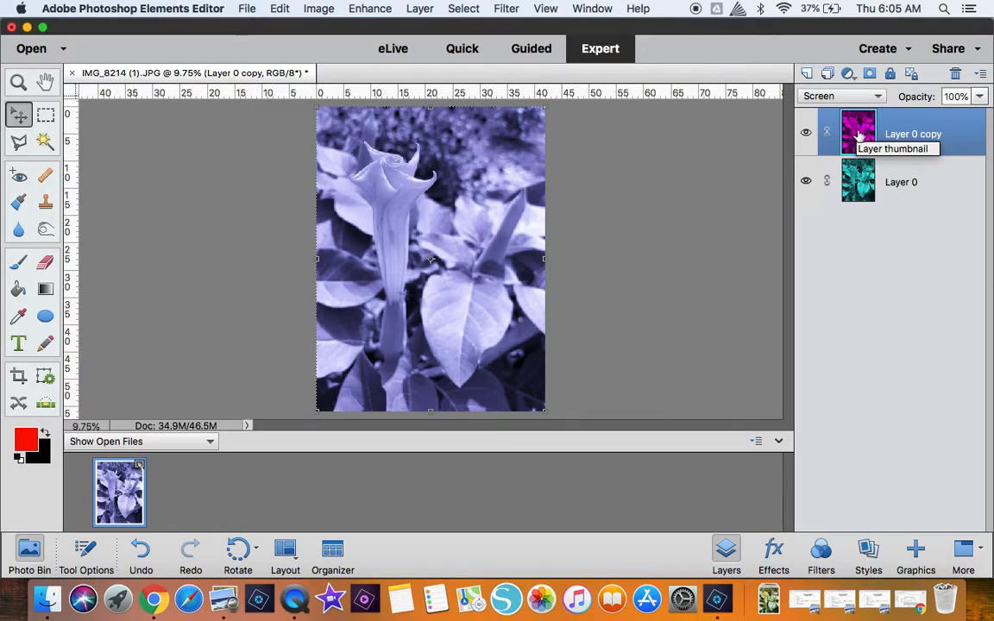
Apply Levels to the Layer 0 copy with the Blue channel's highlight output level set to 0.
{"action": "left_click", "coordinate": [376, 11]}
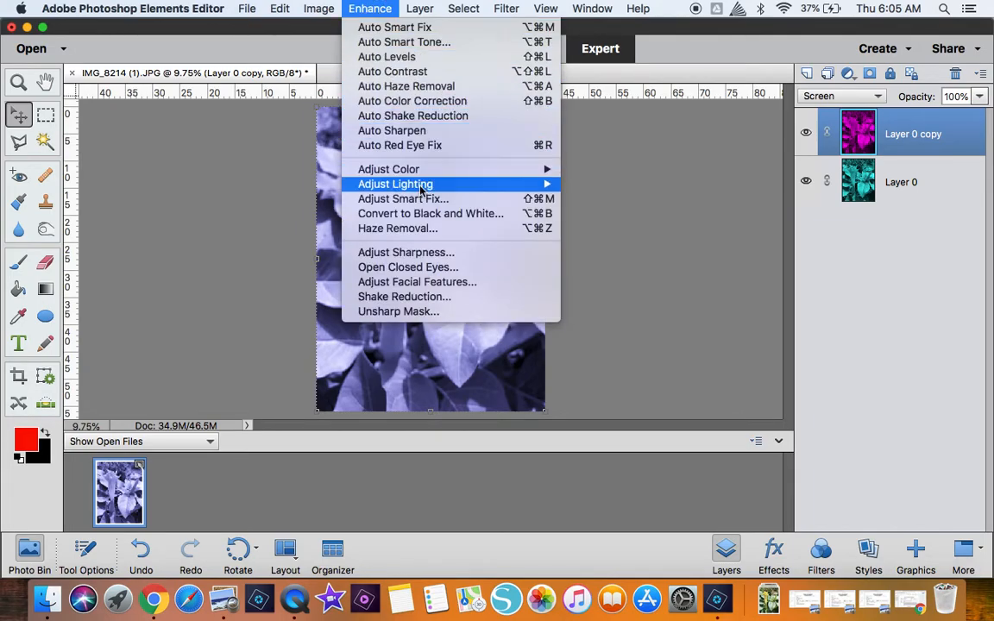
{"action": "mouse_move", "coordinate": [421, 185]}
{"action": "left_click", "coordinate": [602, 213]}
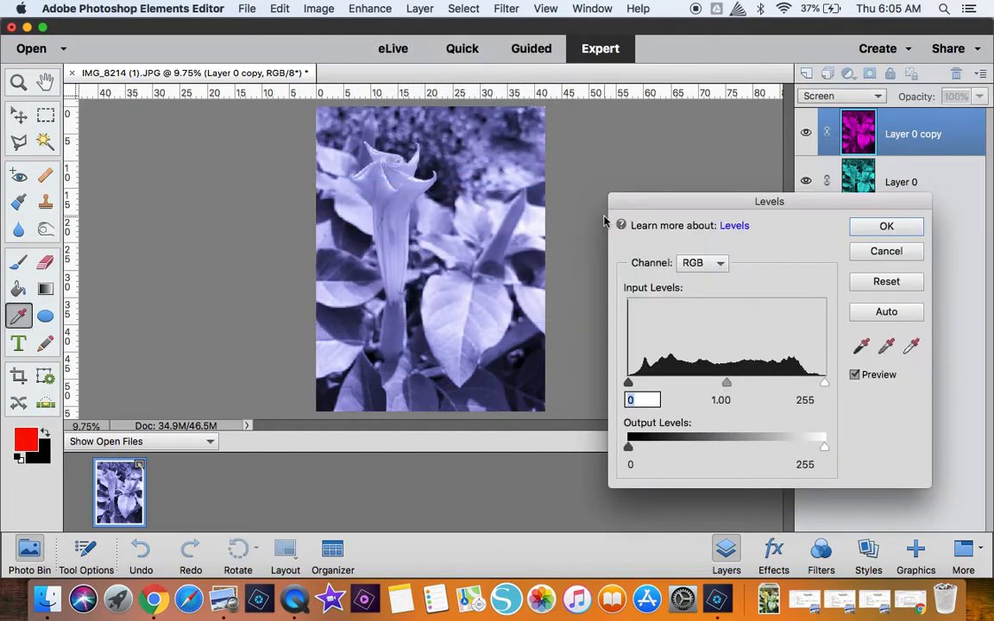
{"action": "left_click", "coordinate": [707, 263]}
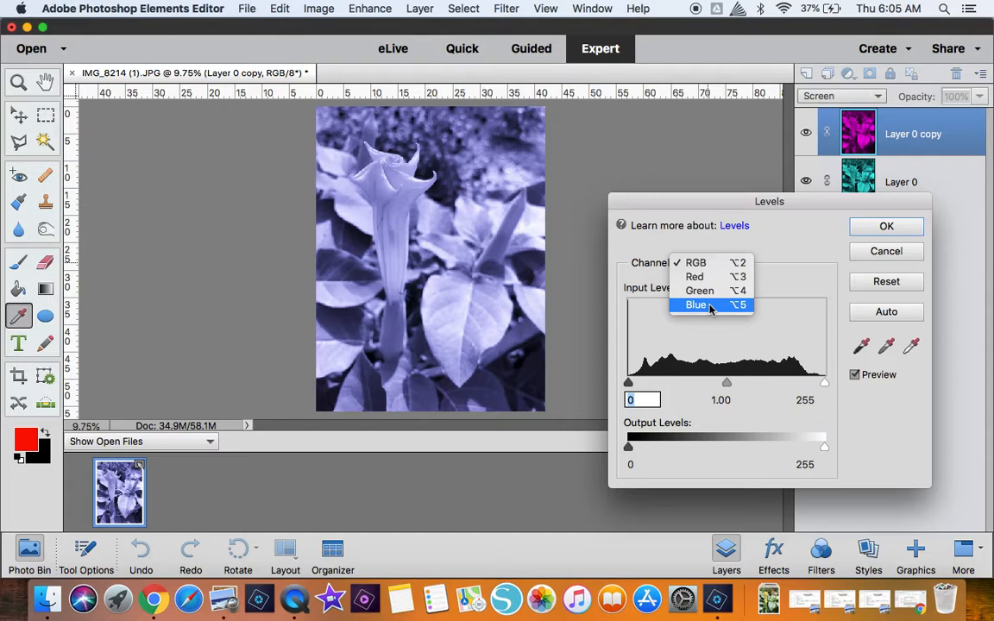
{"action": "left_click", "coordinate": [709, 306]}
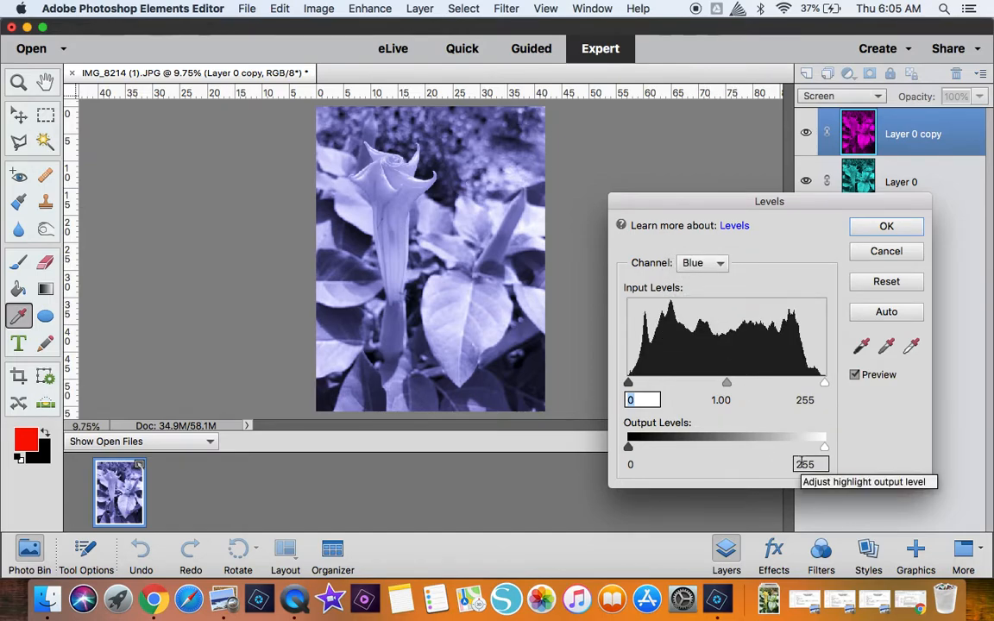
{"action": "double_click", "coordinate": [800, 465]}
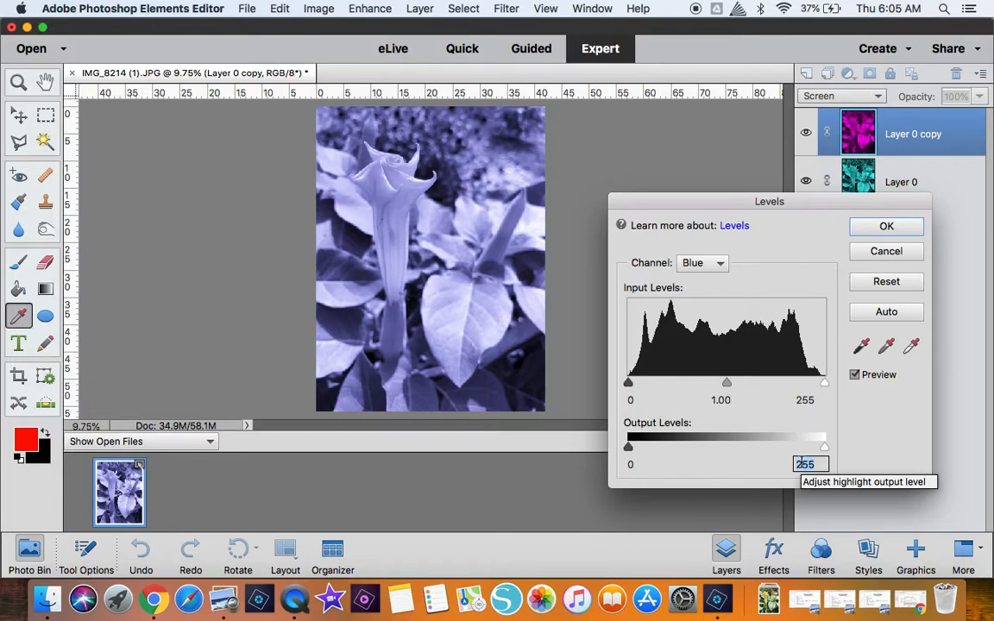
{"action": "type", "text": "0"}
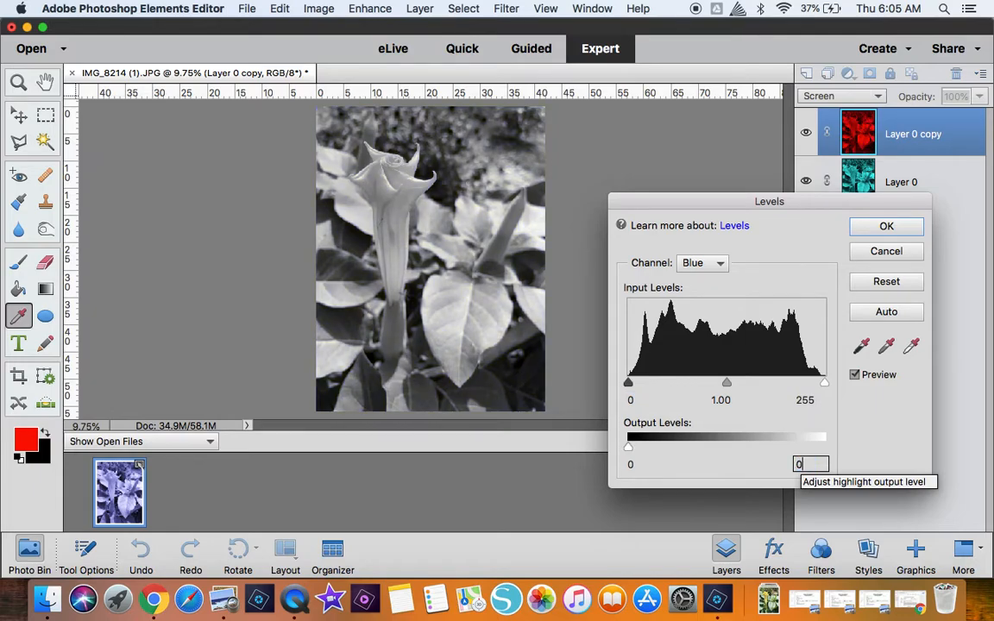
{"action": "left_click", "coordinate": [885, 227]}
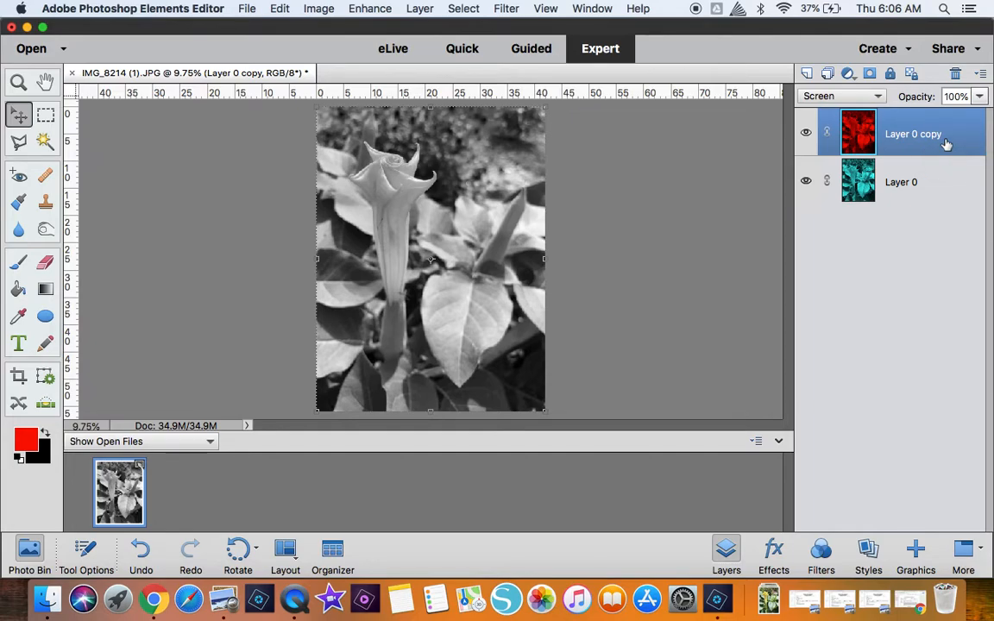
Nudge the red Layer 0 copy about 1 inch to the left, offsetting it from the cyan layer.
{"action": "key", "text": "shift+Left"}
{"action": "key", "text": "shift+Left"}
{"action": "key", "text": "shift+Left"}
{"action": "key", "text": "shift+Left"}
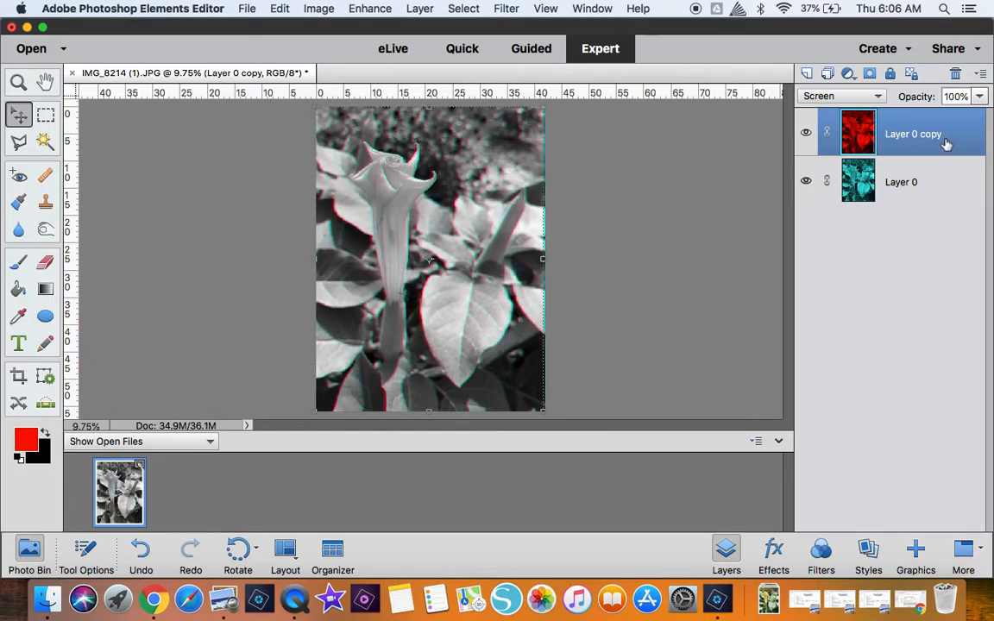
{"action": "key", "text": "shift+Left"}
{"action": "key", "text": "shift+Left"}
{"action": "key", "text": "shift+Left"}
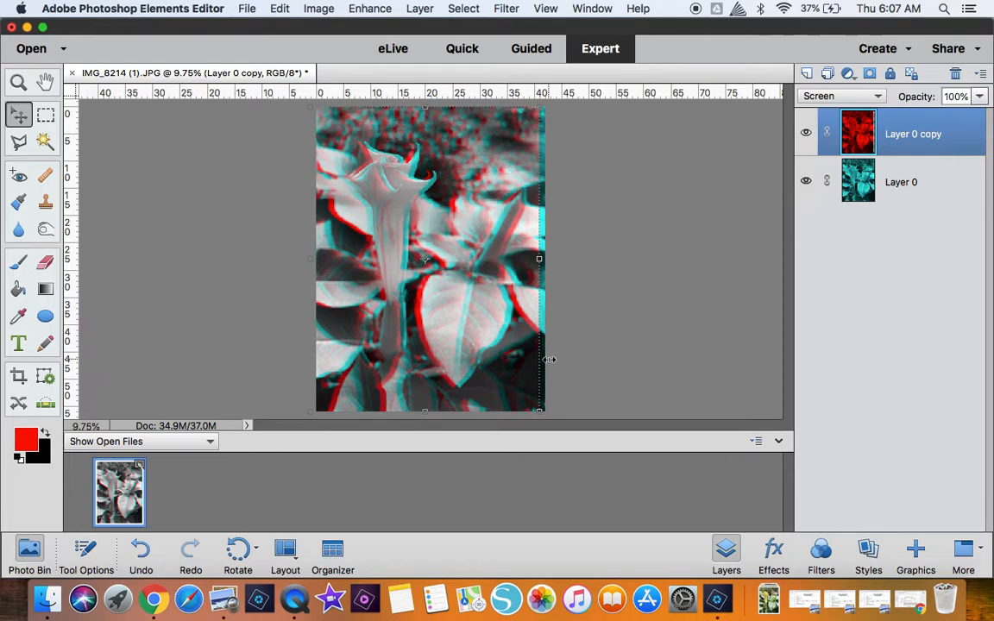
Crop the image with the 8 x 10 in preset, enlarging the frame around the plant while excluding the cyan strip along the right edge.
{"action": "left_click", "coordinate": [19, 378]}
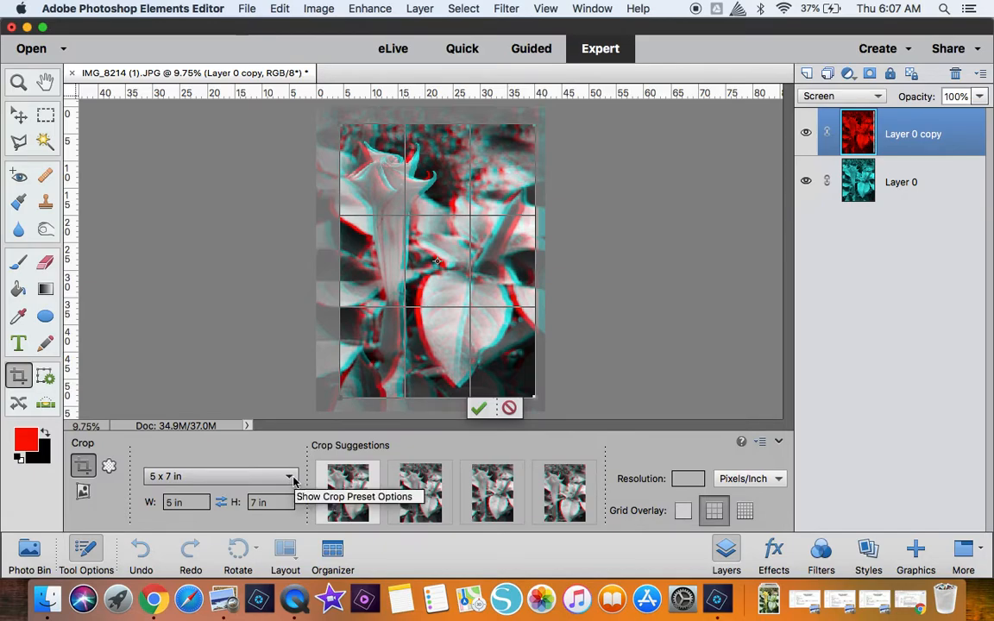
{"action": "left_click", "coordinate": [292, 481]}
{"action": "left_click", "coordinate": [278, 486]}
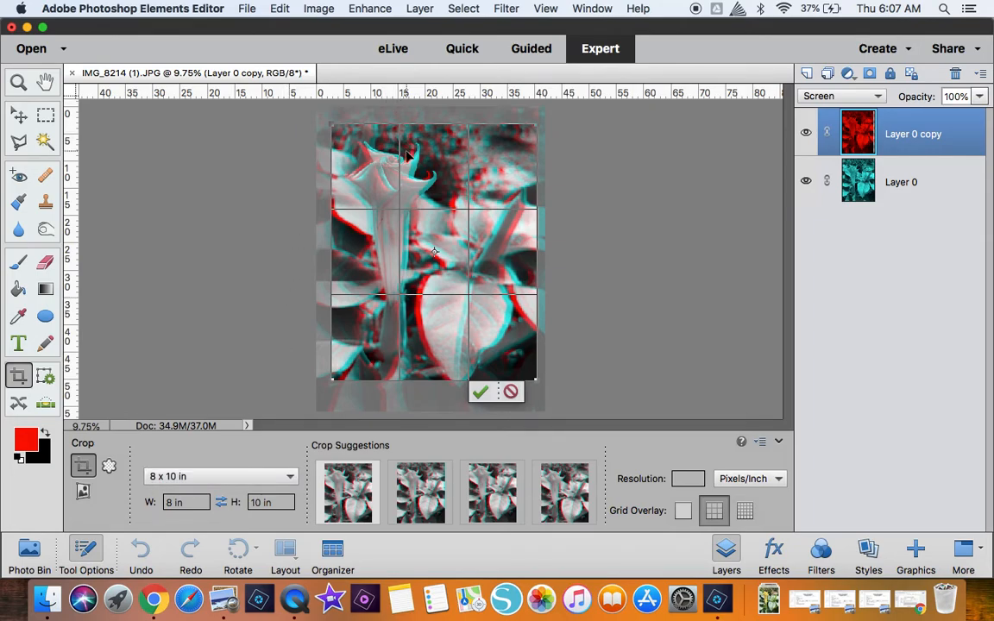
{"action": "left_click_drag", "start_coordinate": [336, 122], "coordinate": [320, 112]}
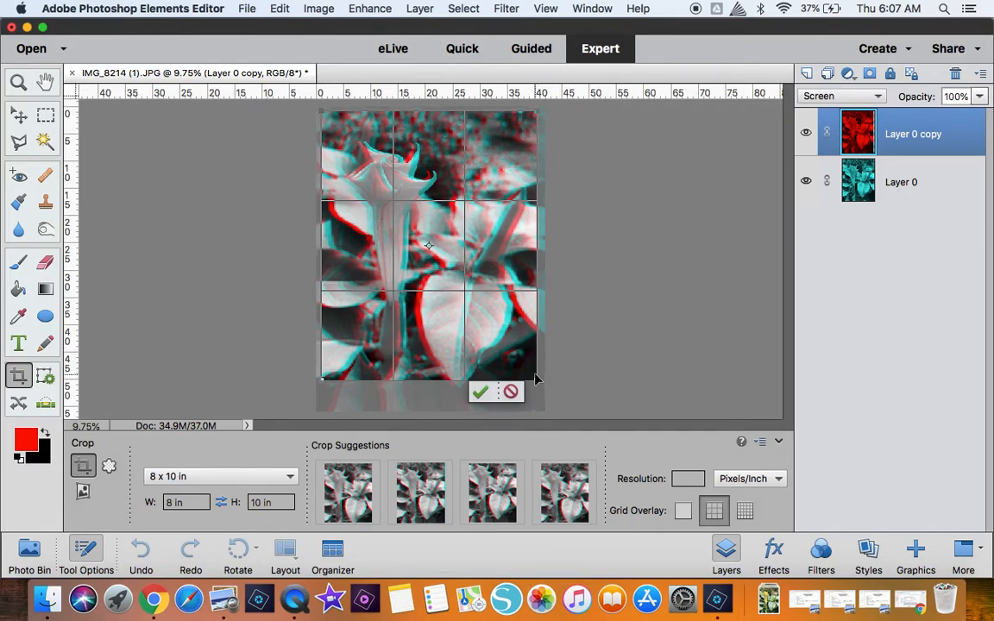
{"action": "left_click_drag", "start_coordinate": [534, 380], "coordinate": [545, 393]}
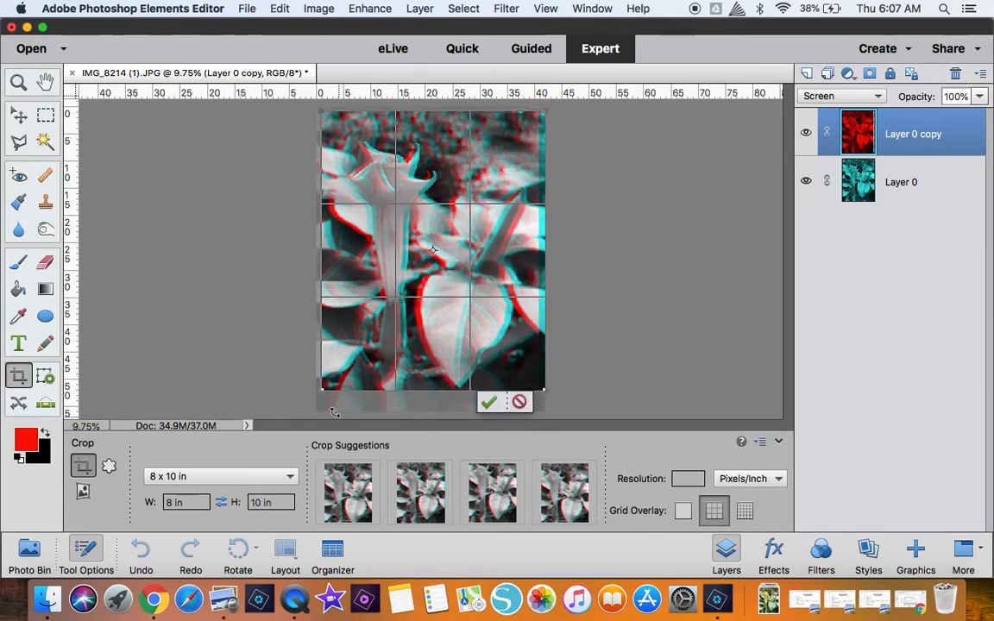
{"action": "left_click", "coordinate": [326, 388]}
{"action": "left_click_drag", "start_coordinate": [324, 393], "coordinate": [318, 394]}
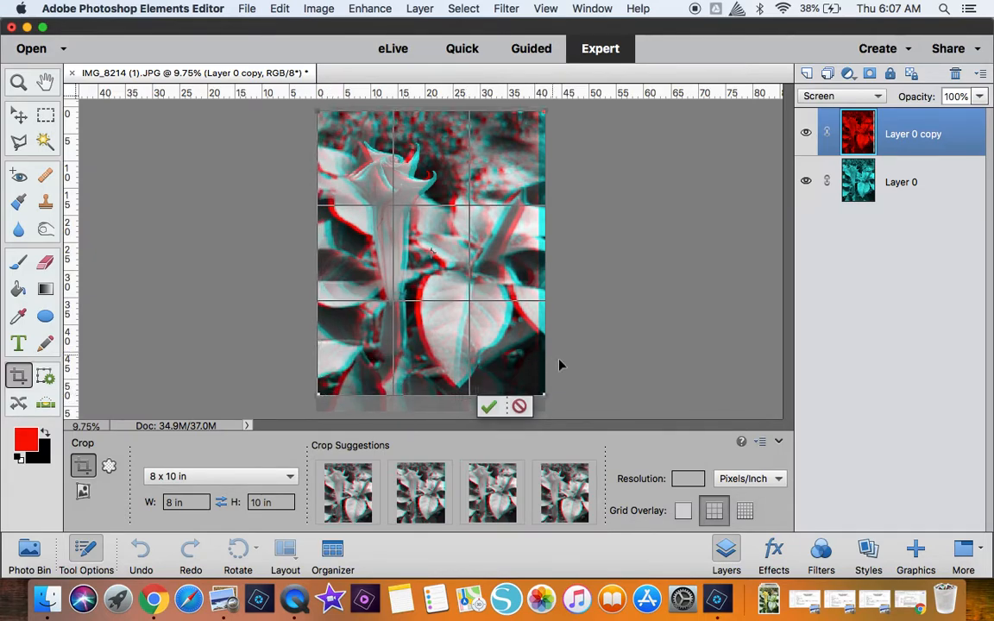
{"action": "left_click", "coordinate": [543, 395]}
{"action": "left_click_drag", "start_coordinate": [542, 390], "coordinate": [537, 388]}
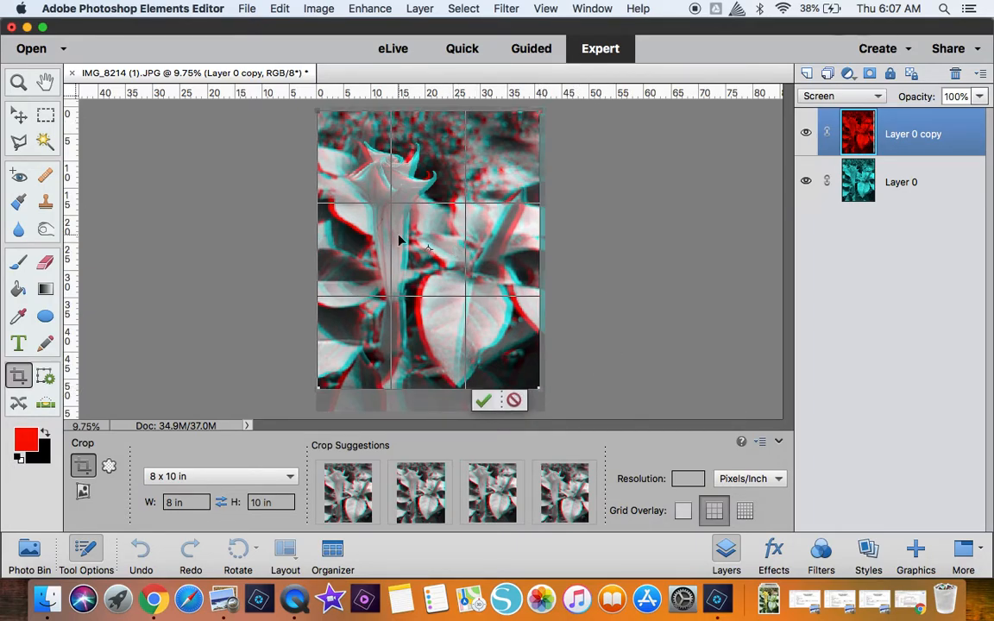
{"action": "left_click_drag", "start_coordinate": [398, 234], "coordinate": [401, 239]}
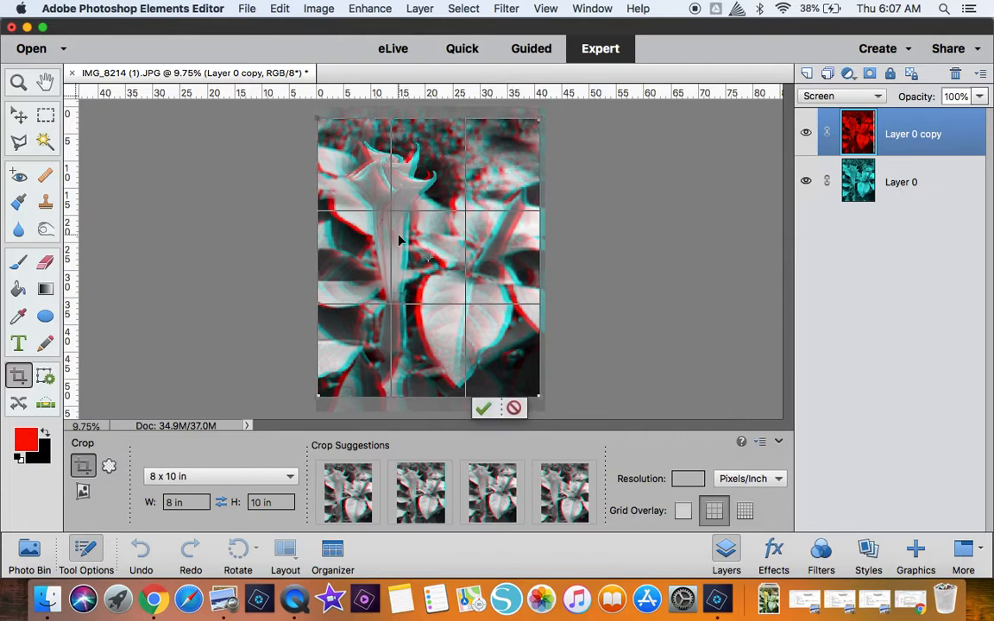
{"action": "left_click", "coordinate": [480, 413]}
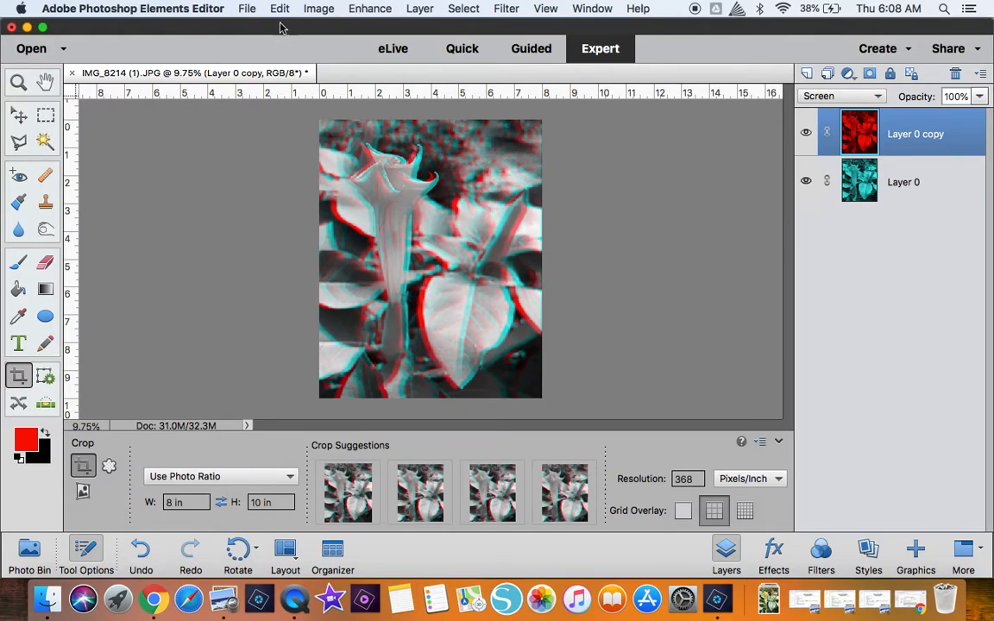
Save a JPEG copy in Downloads, named with the surname followed by 3DPhoto, at quality 12 (Maximum) with Progressive format.
{"action": "left_click", "coordinate": [247, 7]}
{"action": "left_click", "coordinate": [300, 156]}
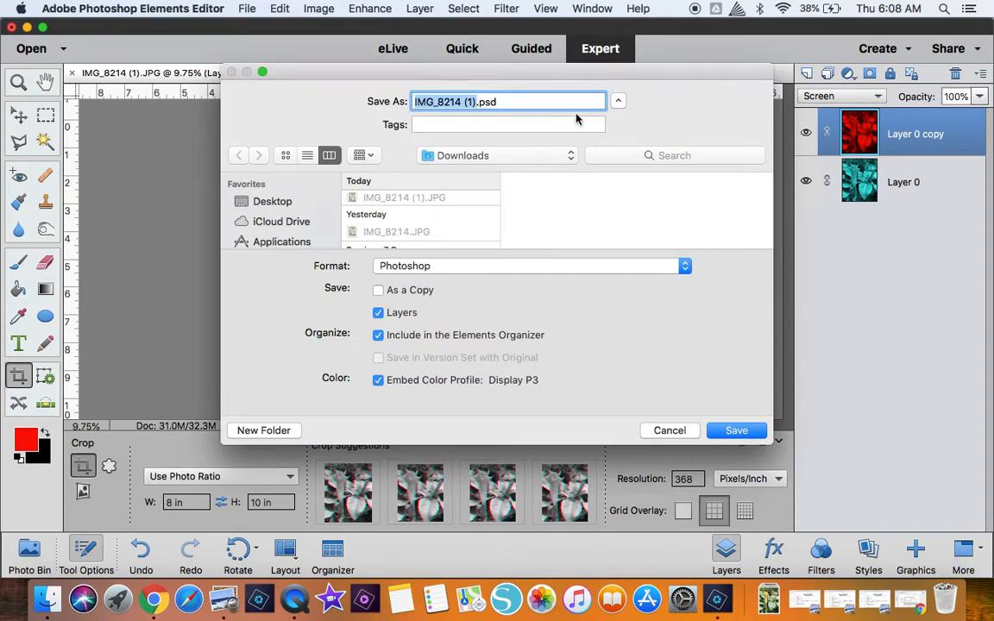
{"action": "type", "text": "Sou"}
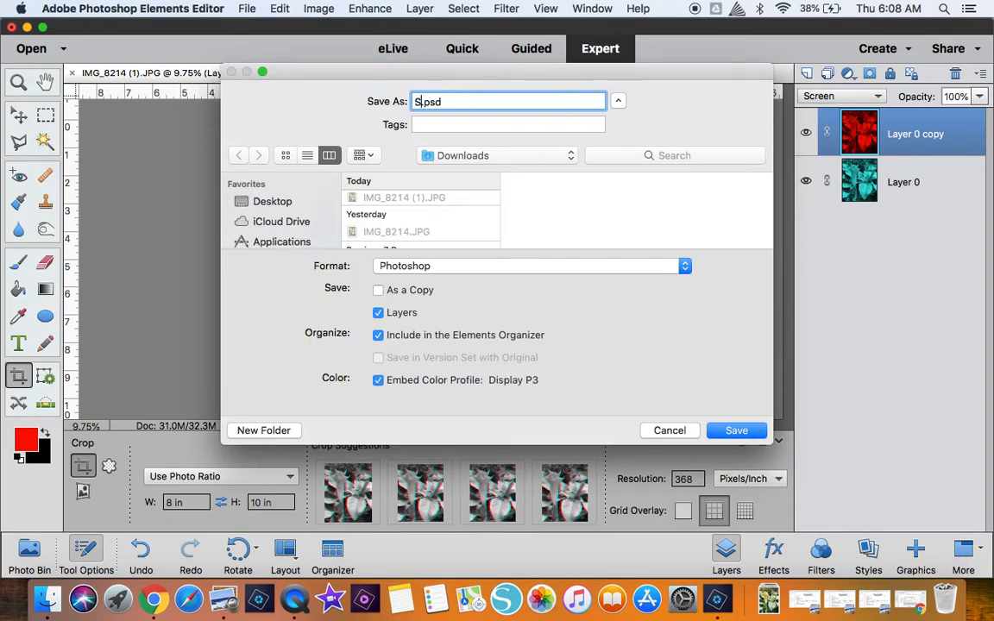
{"action": "type", "text": "lard3D.psd"}
{"action": "key", "text": "BackSpace"}
{"action": "type", "text": "D"}
{"action": "key", "text": "BackSpace"}
{"action": "type", "text": "Photo"}
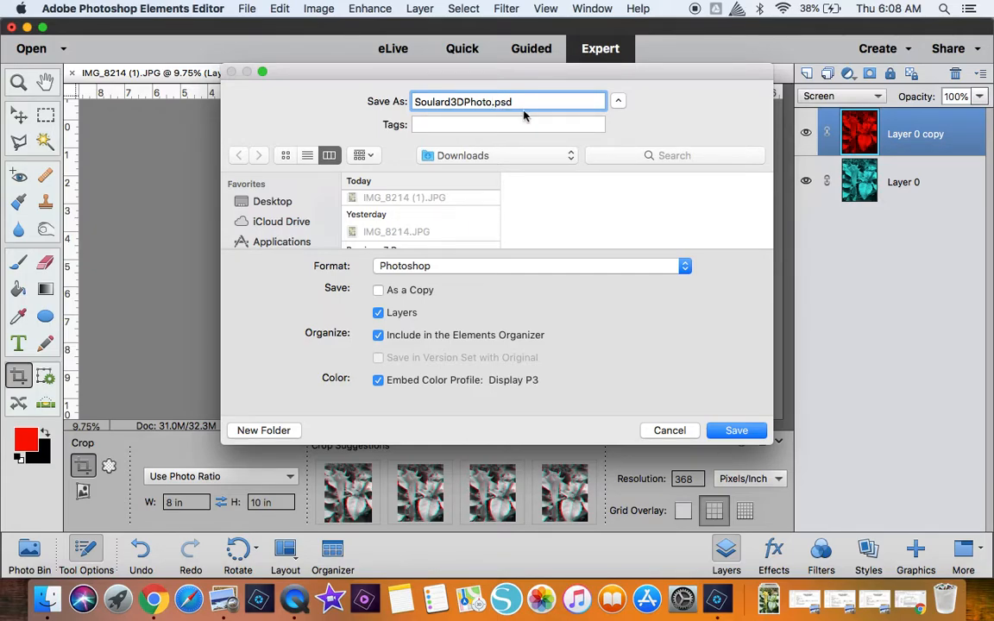
{"action": "left_click", "coordinate": [492, 264]}
{"action": "left_click", "coordinate": [478, 323]}
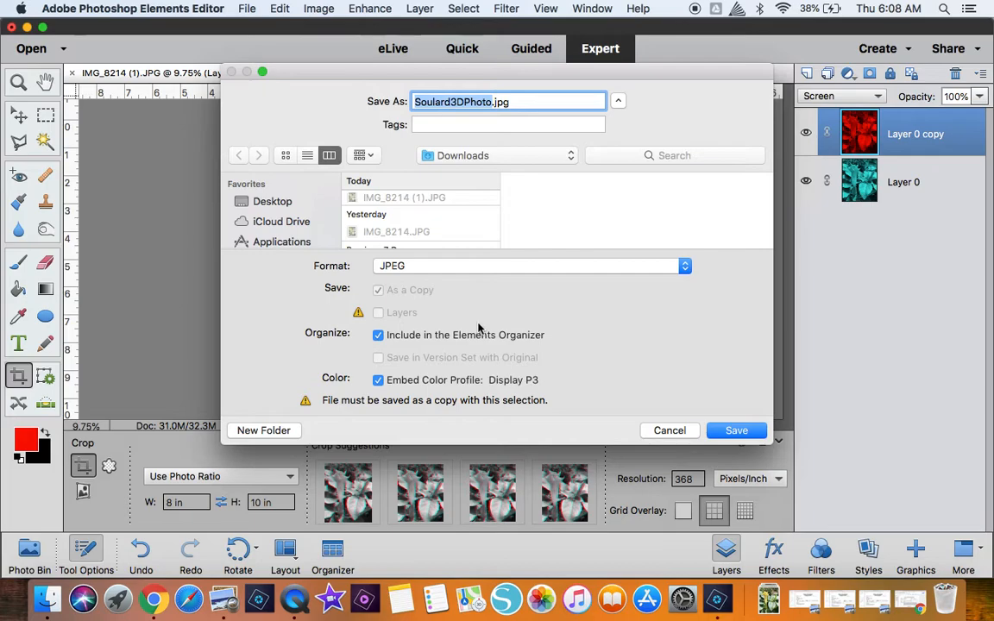
{"action": "left_click", "coordinate": [736, 430]}
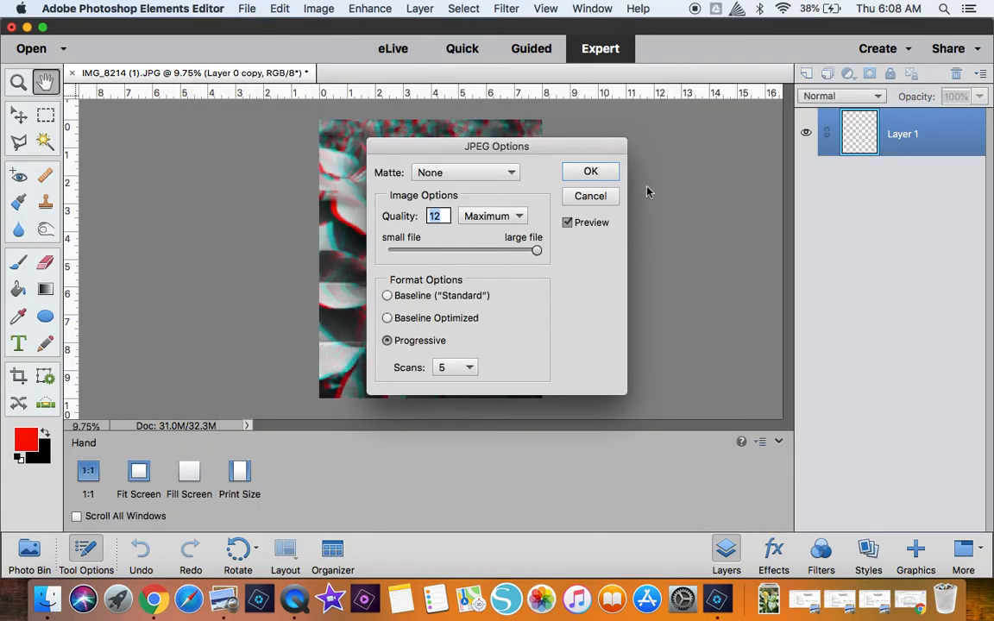
{"action": "left_click", "coordinate": [591, 173]}
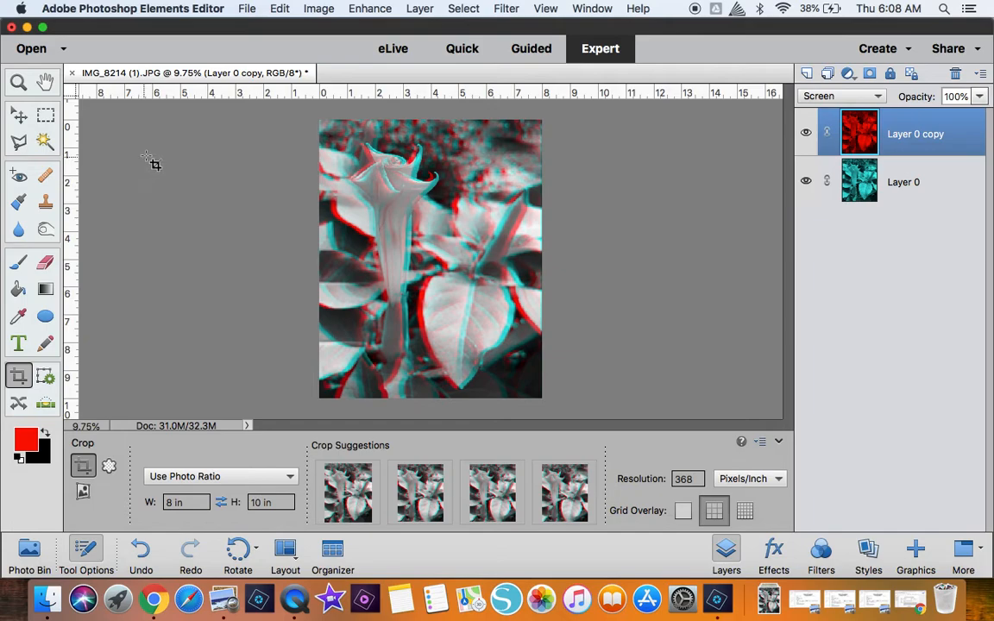
Save the layered image in Downloads in Photoshop format as Soulard Flower 3D.psd.
{"action": "left_click", "coordinate": [246, 8]}
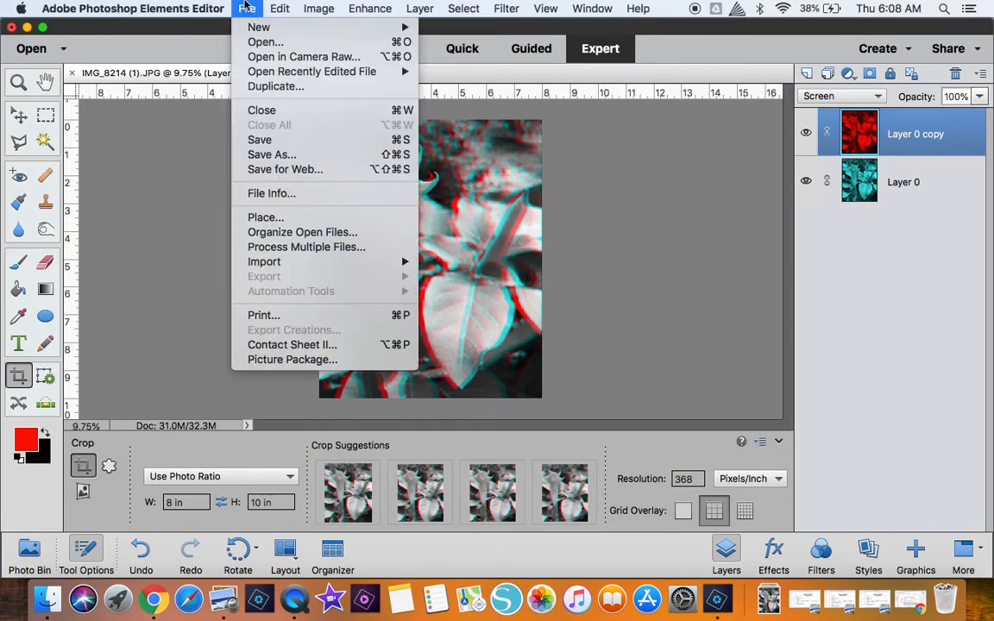
{"action": "left_click", "coordinate": [272, 154]}
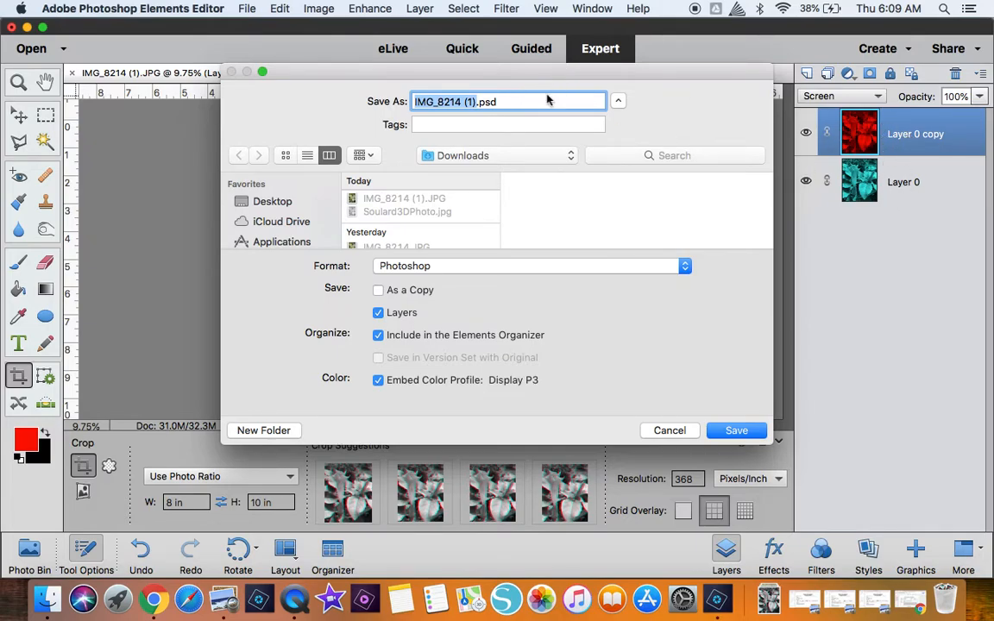
{"action": "type", "text": "Soulard "}
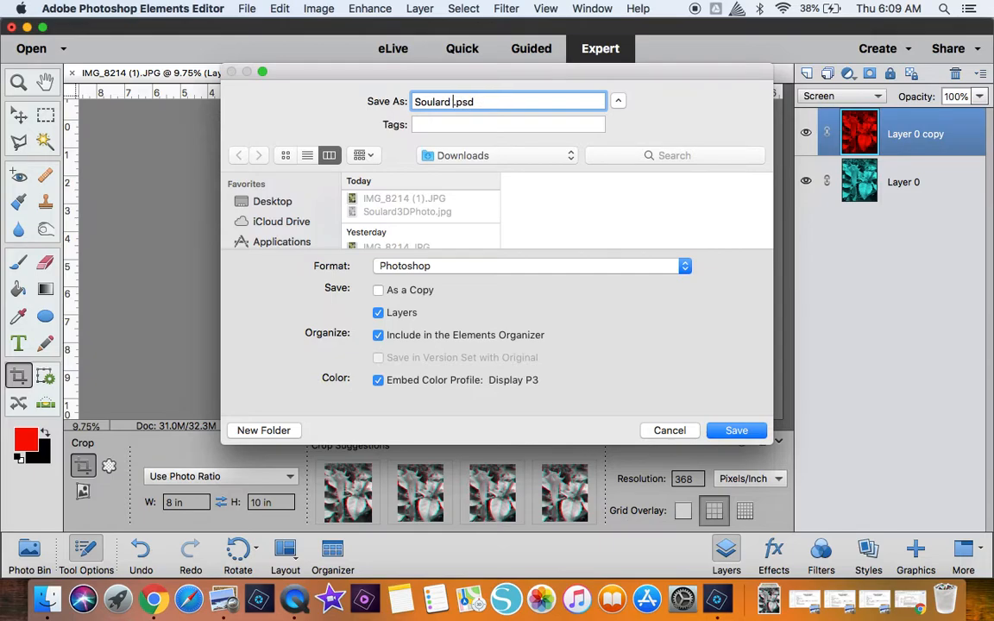
{"action": "type", "text": "Flower 3D"}
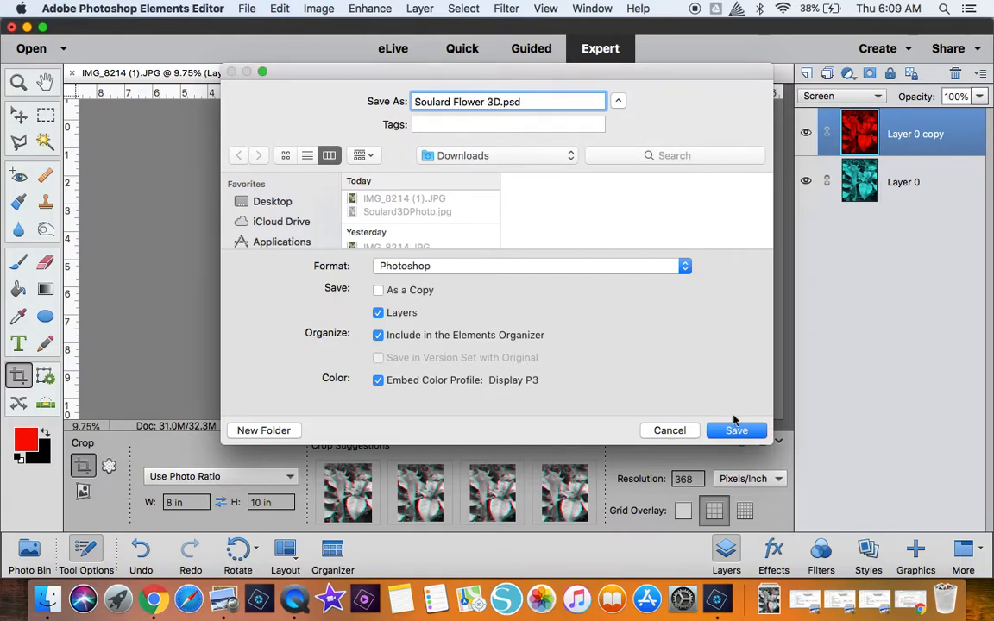
{"action": "left_click", "coordinate": [735, 430]}
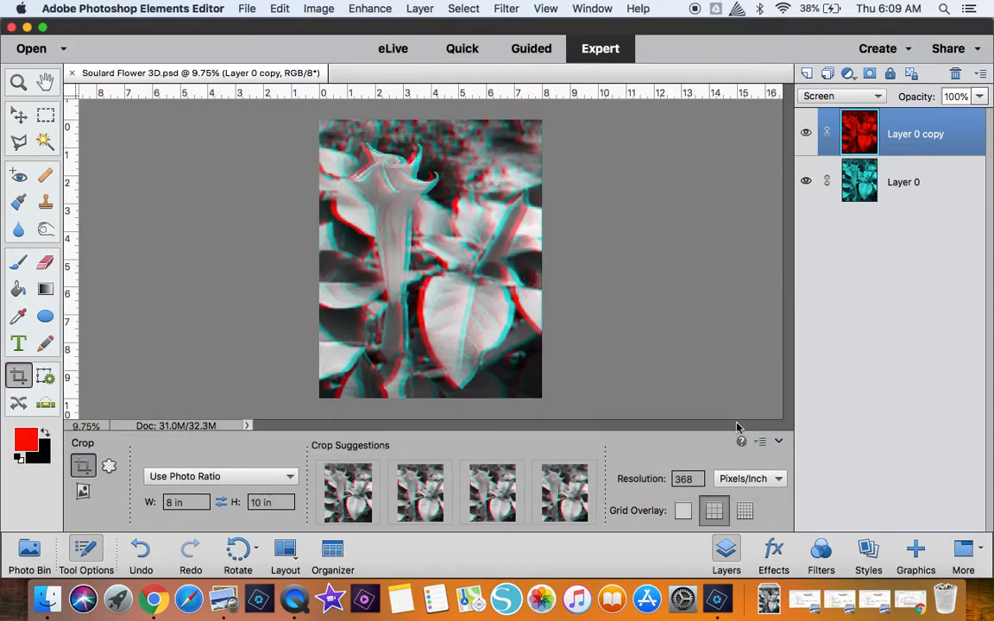
Switch to Google Drive in Chrome and upload Soulard Flower 3D.psd and Soulard3DPhoto.jpg from Downloads into the Soulard Walk 8-23-18 folder.
{"action": "left_click", "coordinate": [155, 599]}
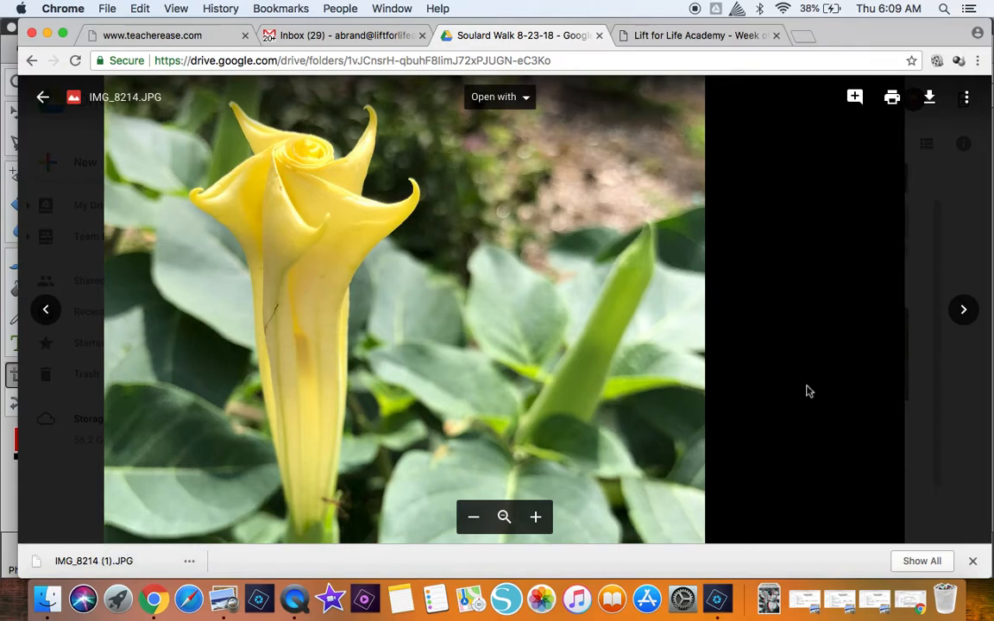
{"action": "left_click", "coordinate": [46, 100]}
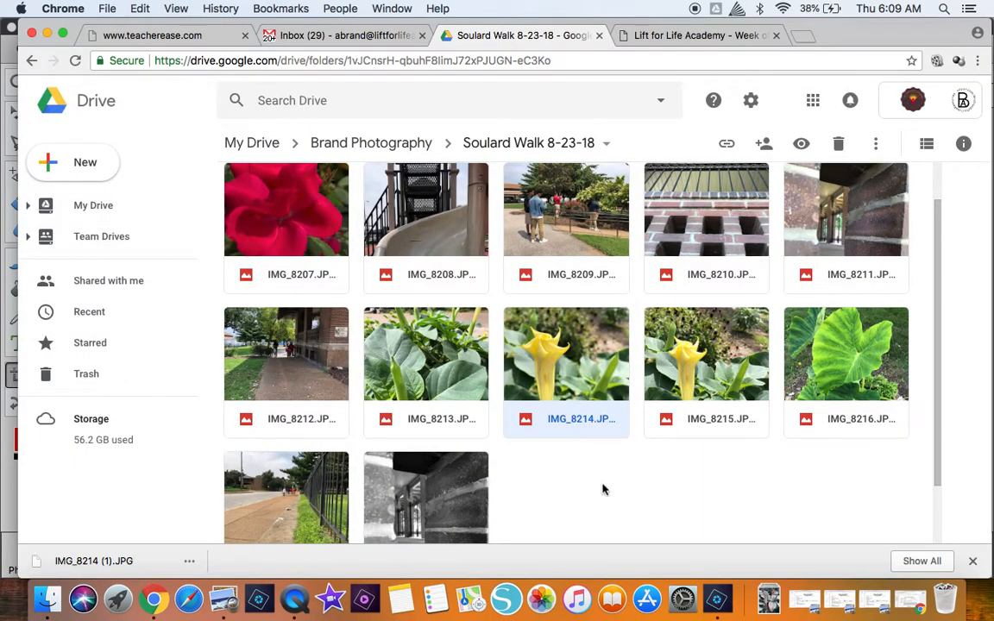
{"action": "left_click", "coordinate": [85, 169]}
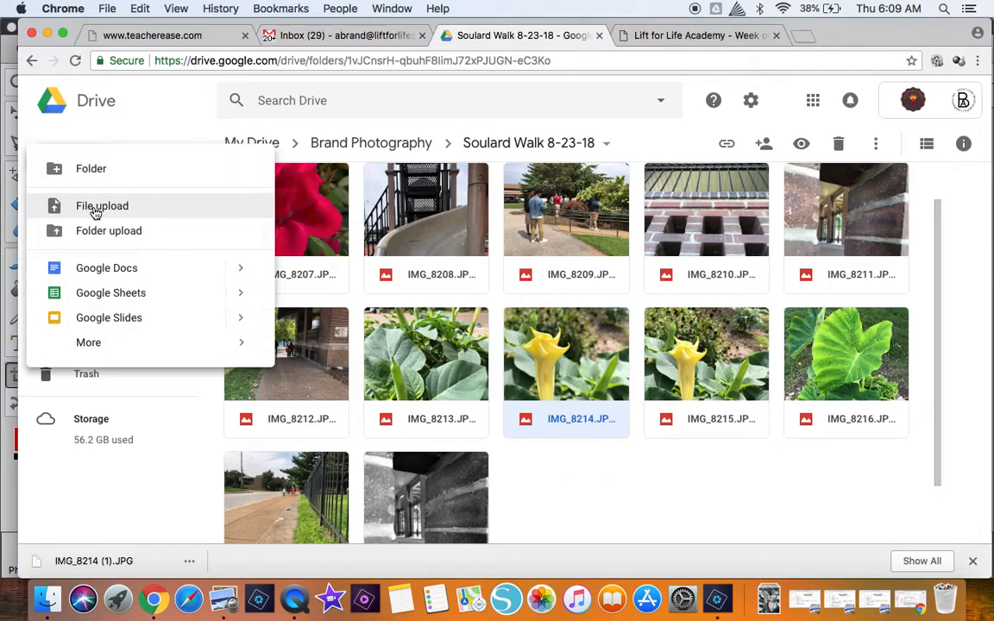
{"action": "left_click", "coordinate": [91, 208]}
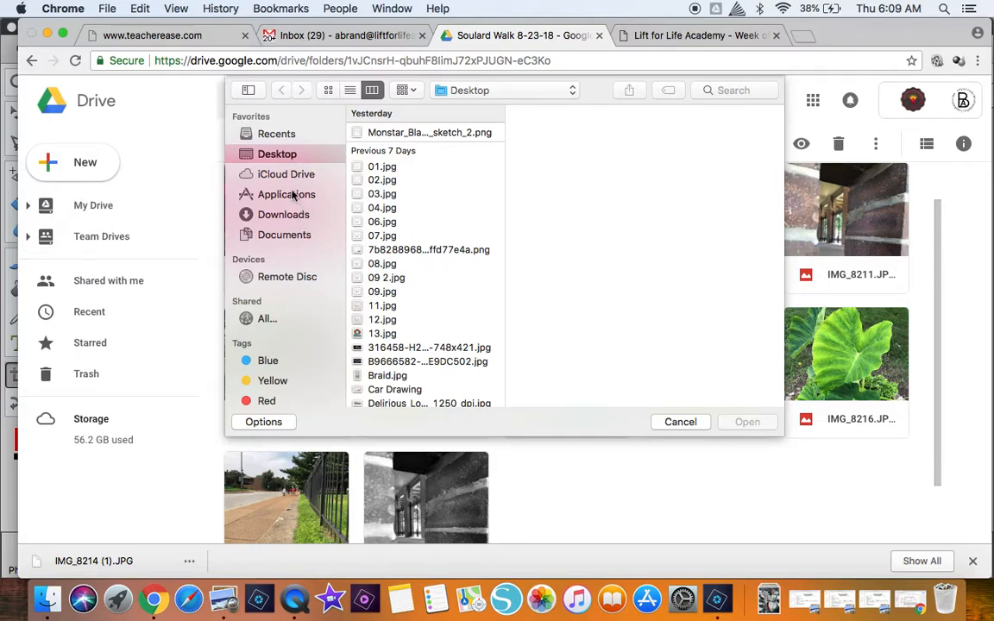
{"action": "left_click", "coordinate": [274, 214]}
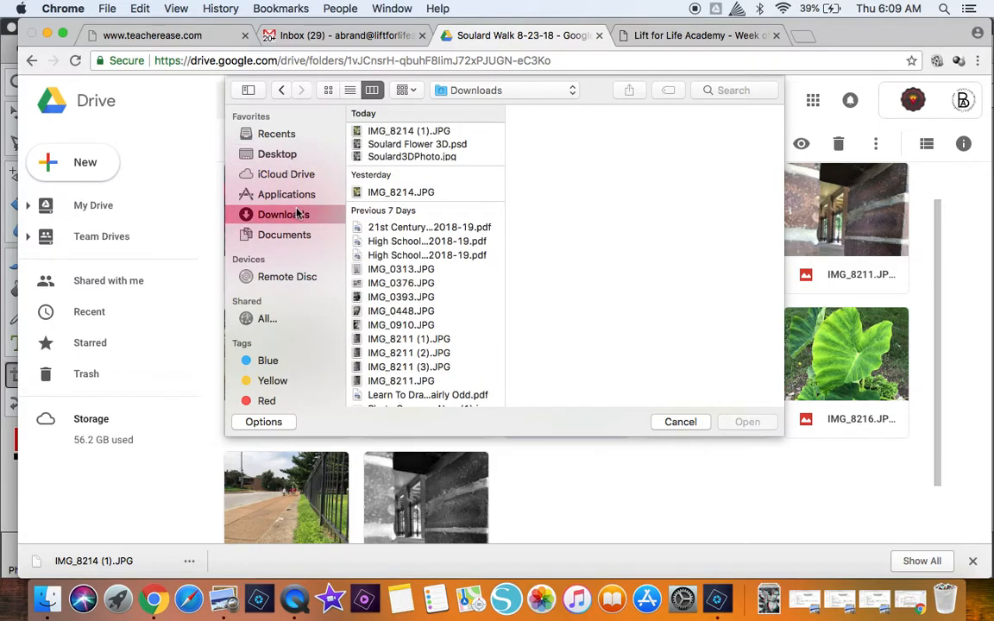
{"action": "left_click", "coordinate": [440, 144]}
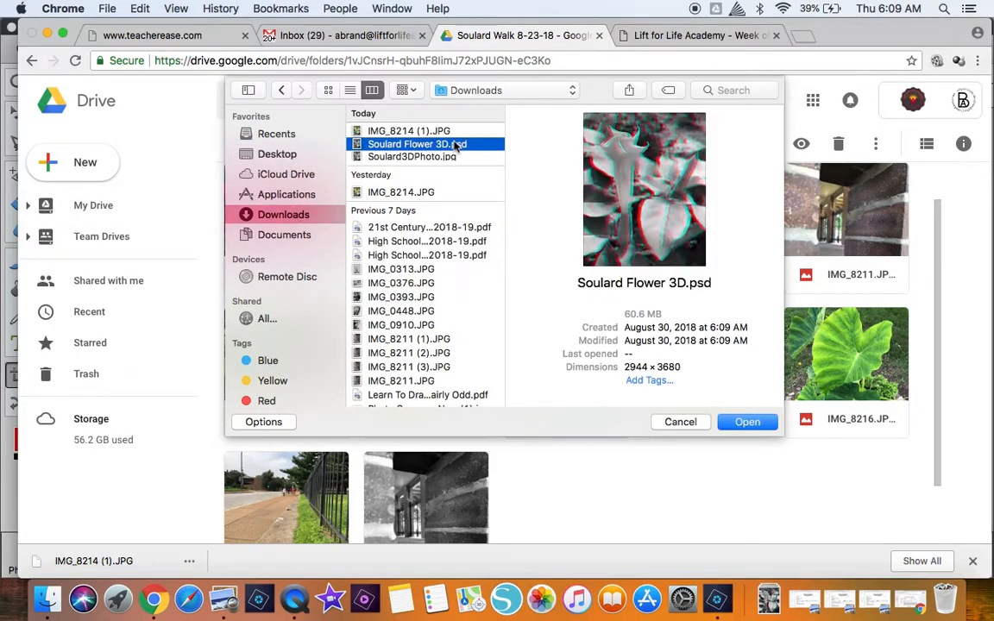
{"action": "left_click", "coordinate": [412, 158], "text": "shift"}
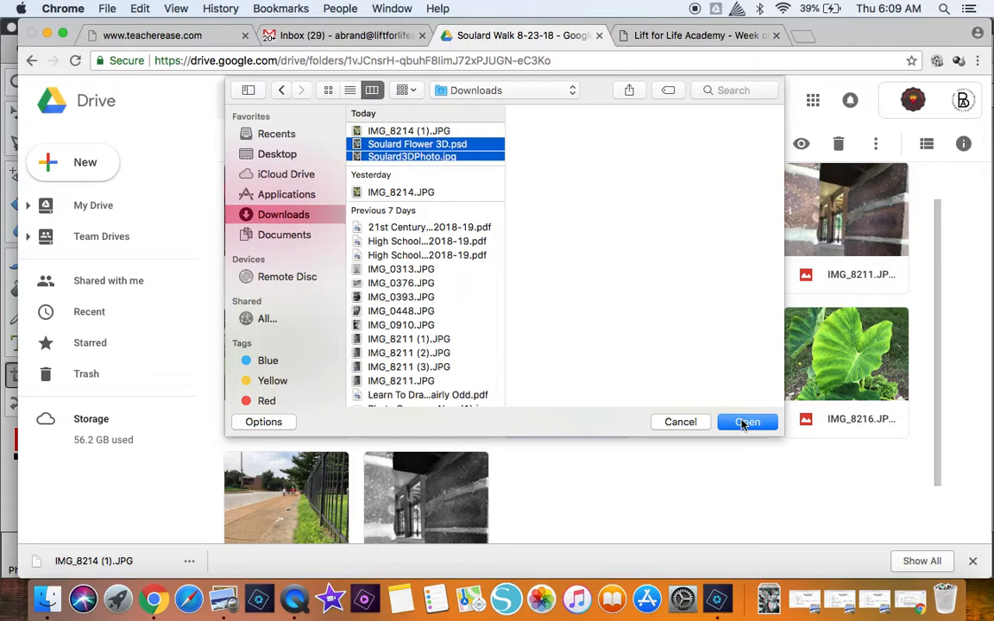
{"action": "left_click", "coordinate": [742, 422]}
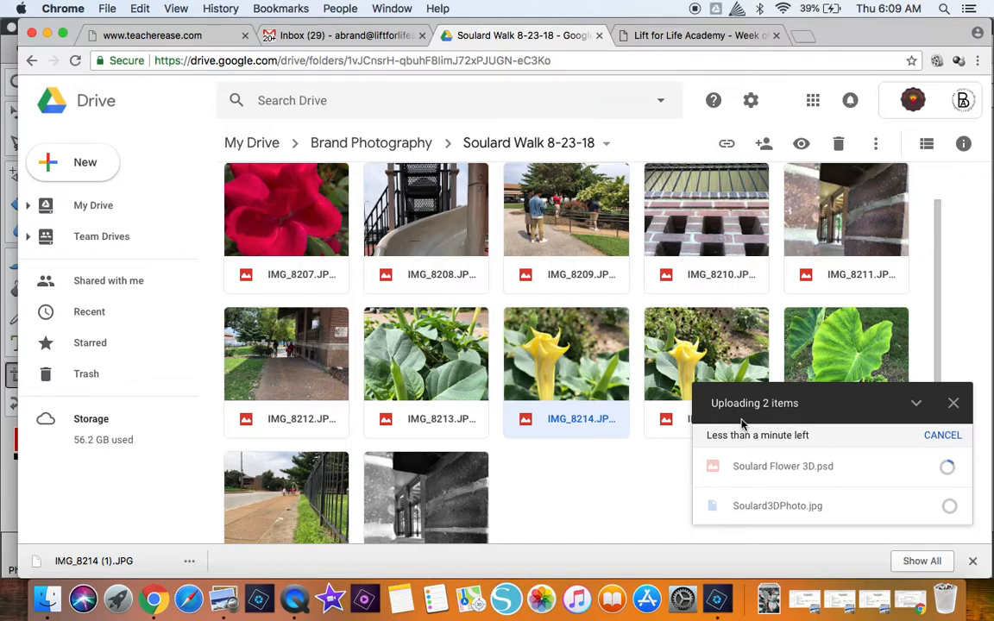
{"action": "mouse_move", "coordinate": [816, 459]}
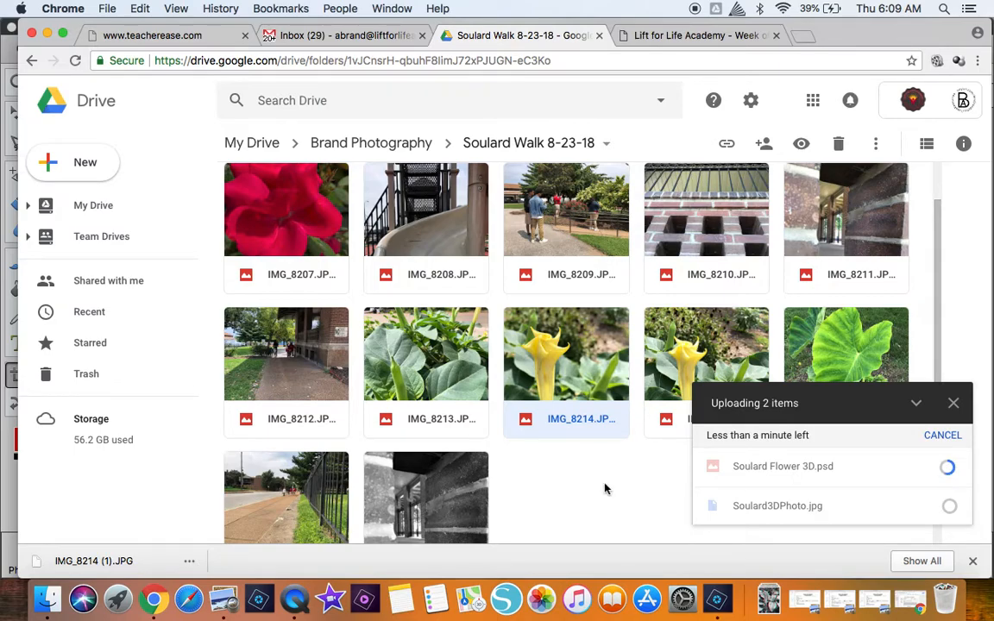
{"action": "mouse_move", "coordinate": [826, 508]}
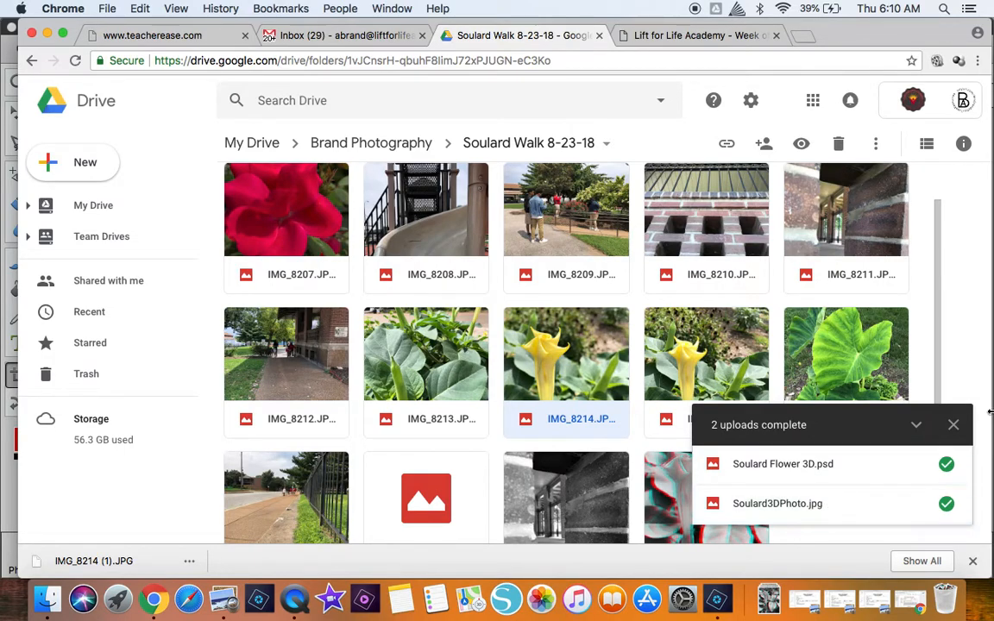
{"action": "left_click", "coordinate": [953, 424]}
Share Soulard3DPhoto.jpg with the teacher's academy e-mail address, adding the note "Please Print", and send the invitation.
{"action": "scroll", "coordinate": [831, 462], "scroll_direction": "down", "scroll_amount": 2}
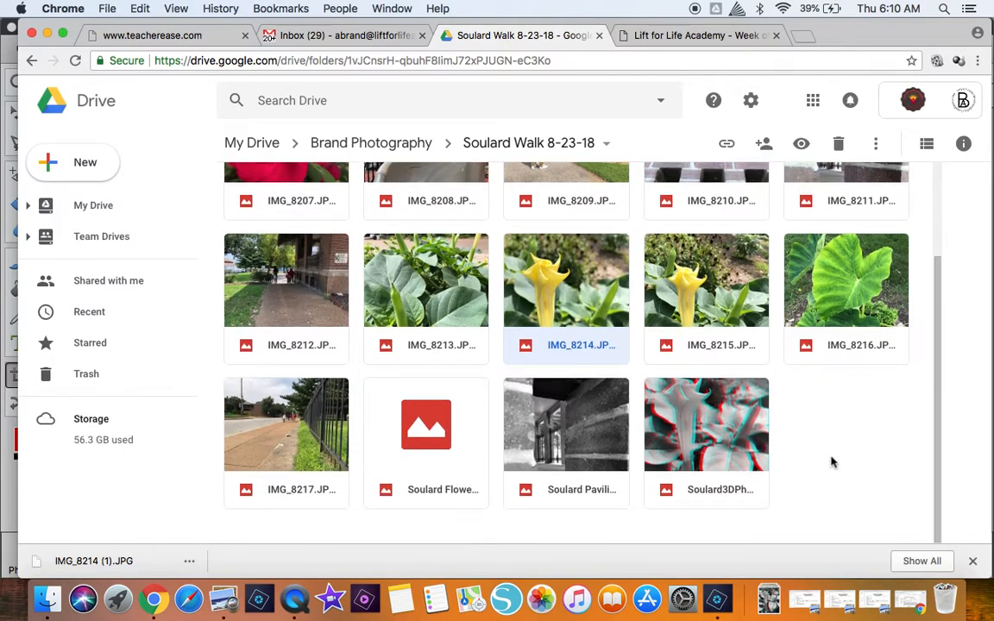
{"action": "right_click", "coordinate": [742, 423]}
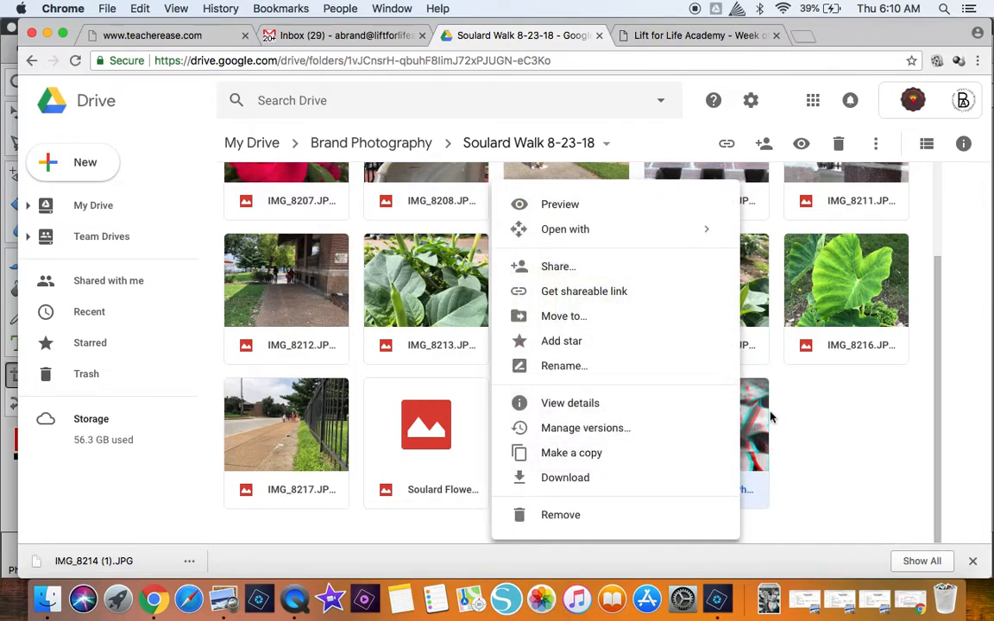
{"action": "left_click", "coordinate": [555, 268]}
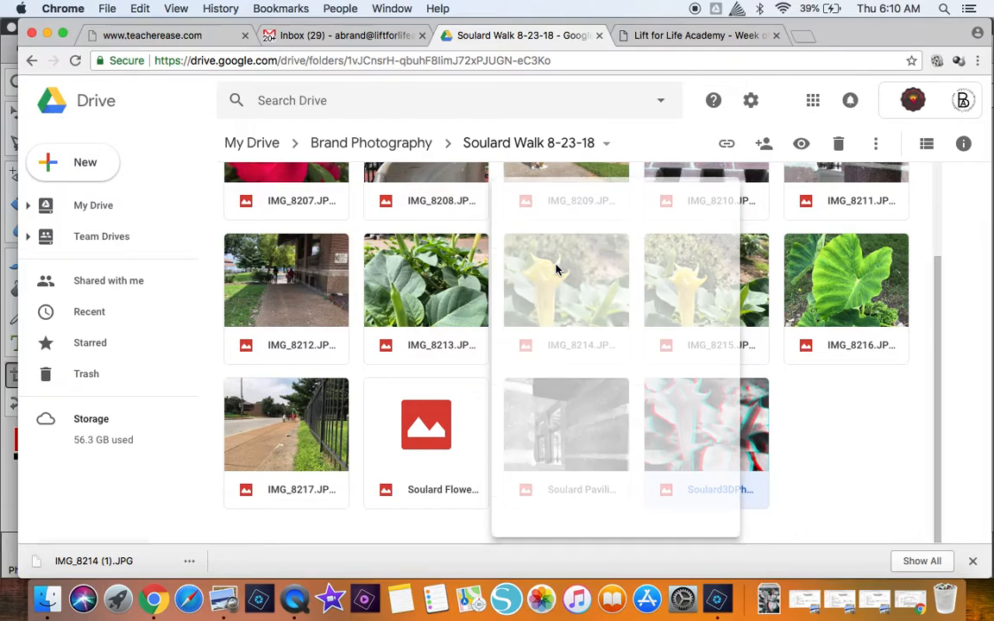
{"action": "type", "text": "abra"}
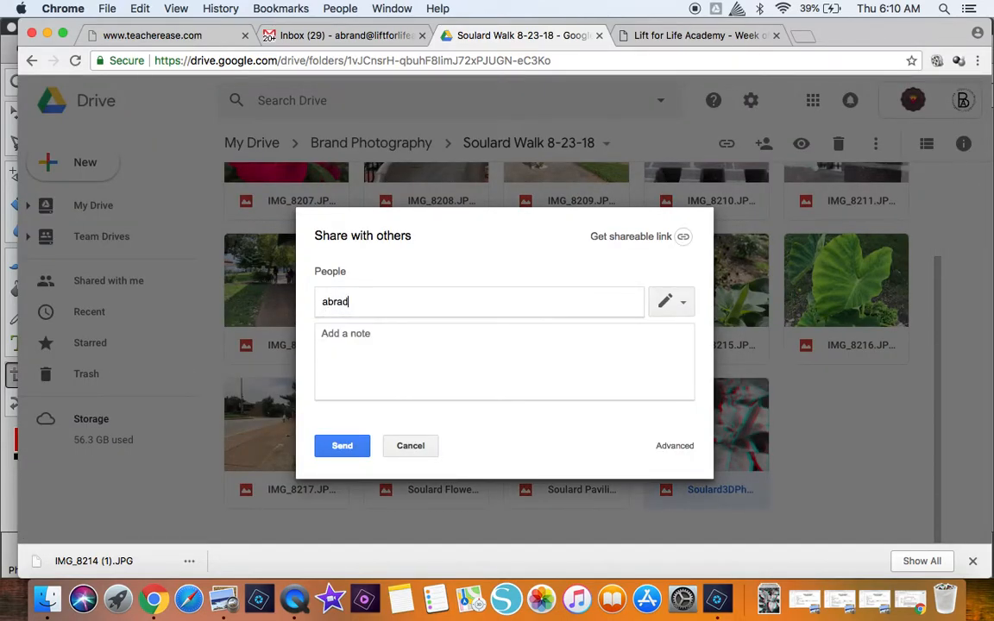
{"action": "type", "text": "nd"}
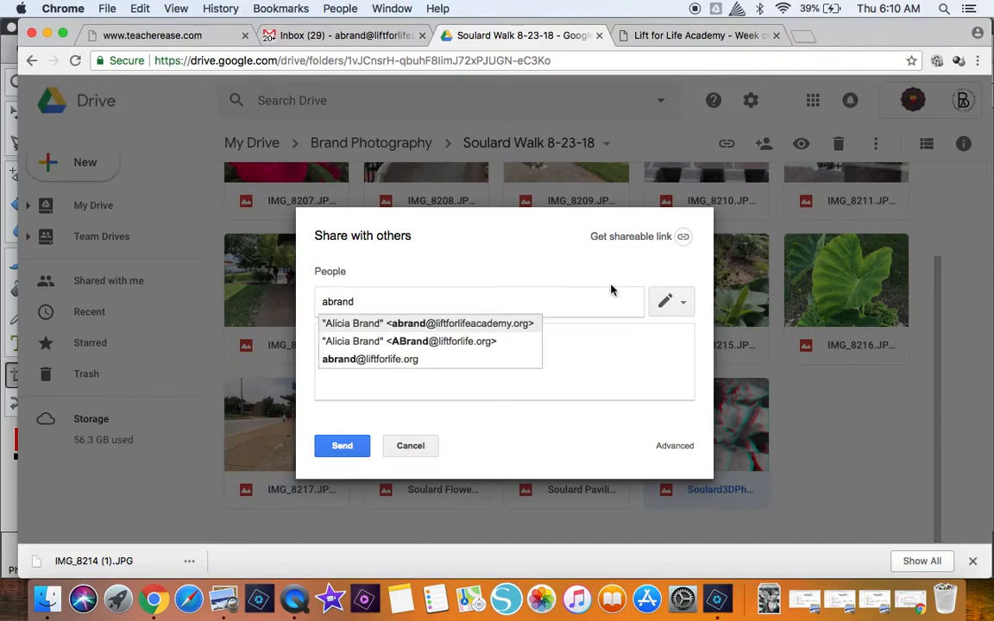
{"action": "left_click", "coordinate": [519, 330]}
{"action": "left_click", "coordinate": [493, 357]}
{"action": "type", "text": "Please Print"}
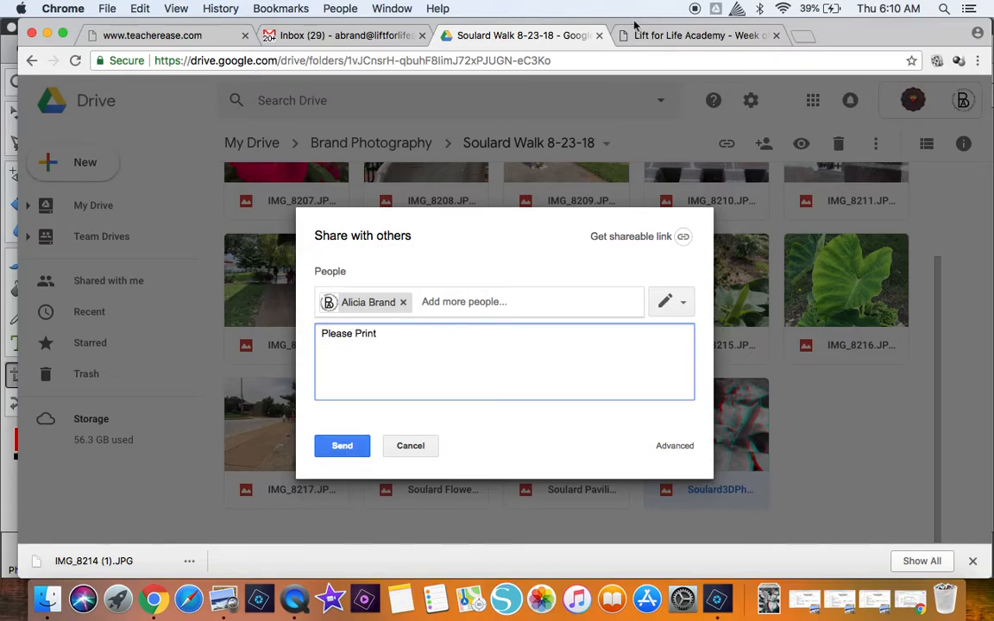
{"action": "left_click", "coordinate": [354, 446]}
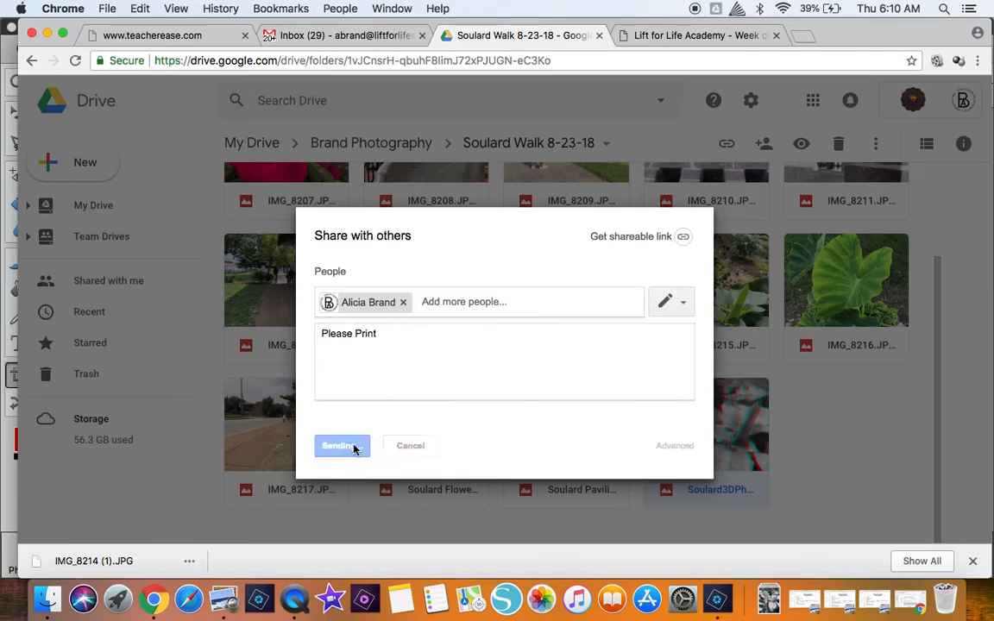